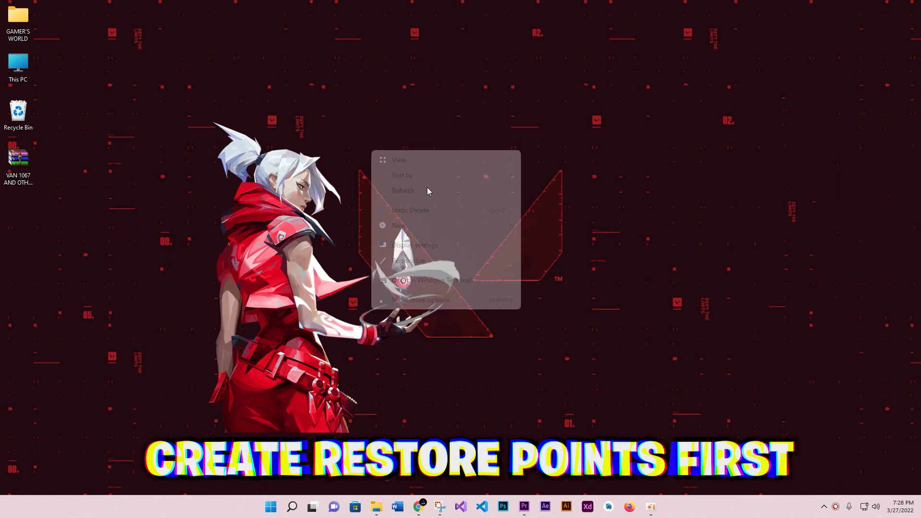
# Open the PC's system protection settings and delete all restore points for Local Disk (C:).
pyautogui.rightClick(25, 74)
pyautogui.click(65, 187)
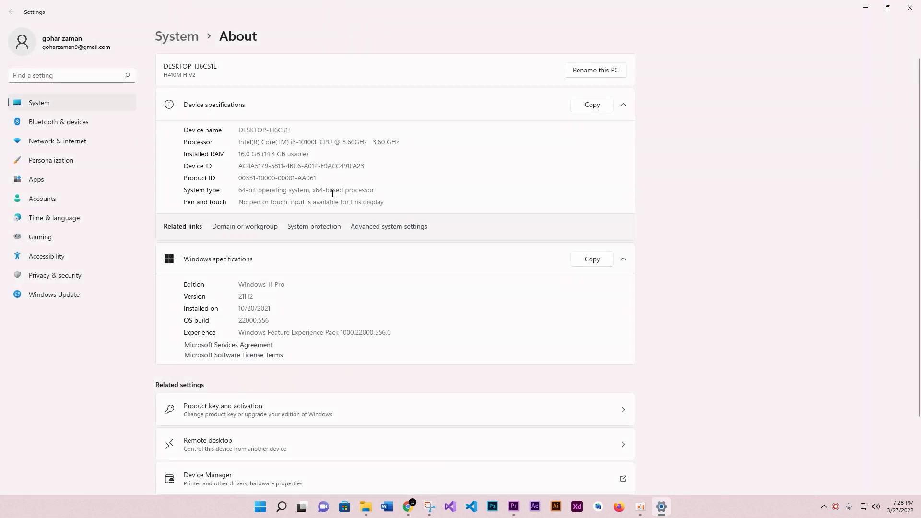
pyautogui.click(331, 228)
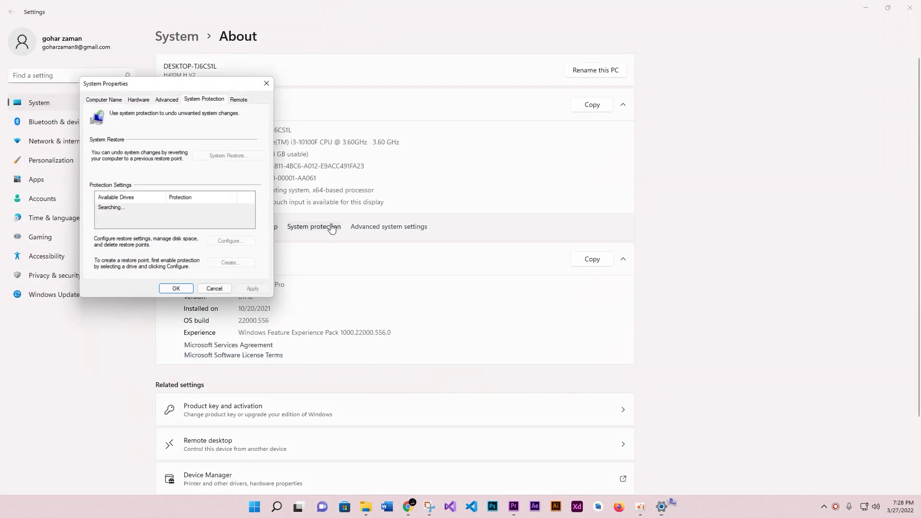
pyautogui.click(141, 209)
pyautogui.click(232, 243)
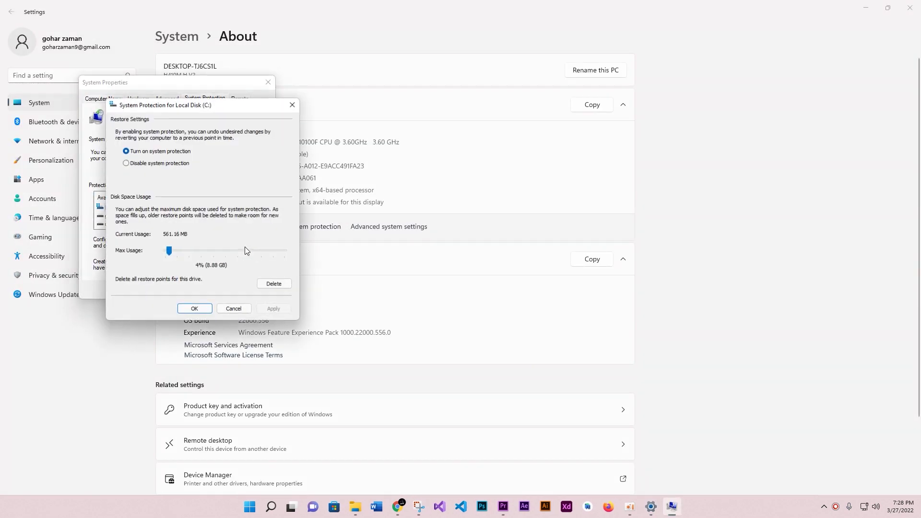
pyautogui.click(274, 283)
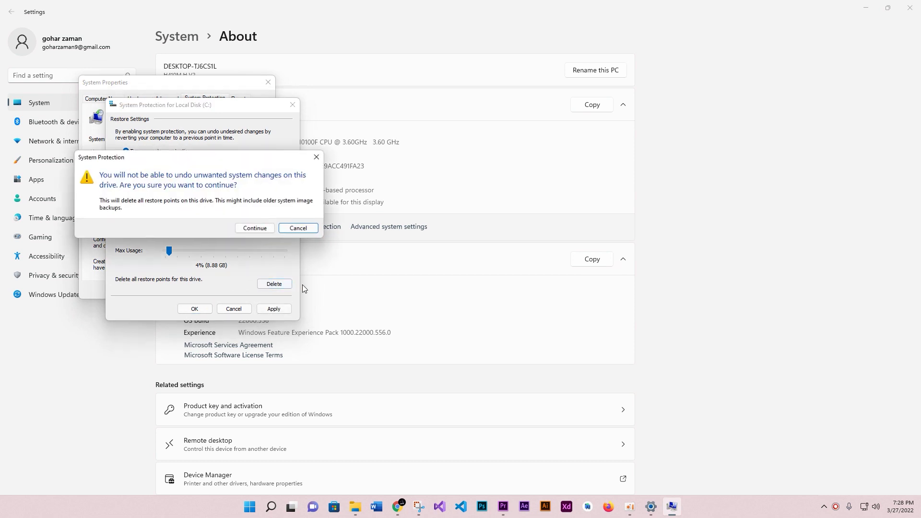
pyautogui.click(256, 226)
pyautogui.click(259, 213)
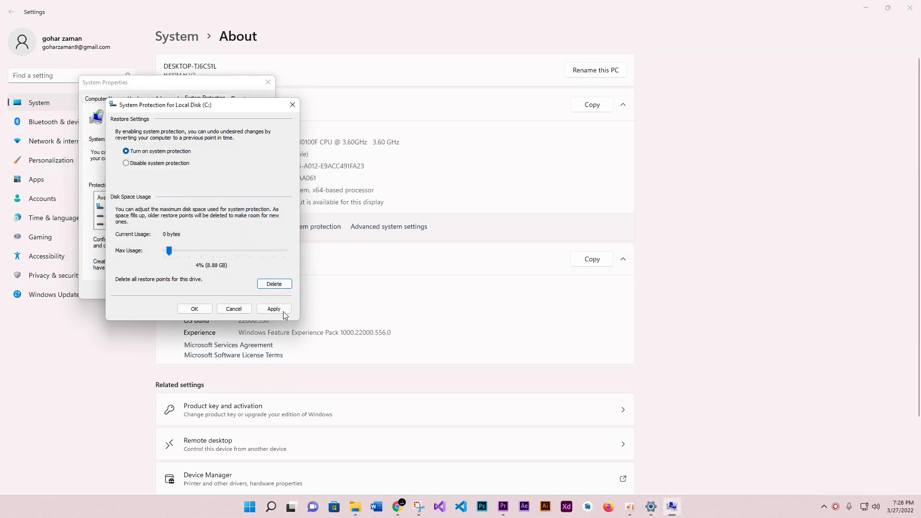
pyautogui.click(209, 311)
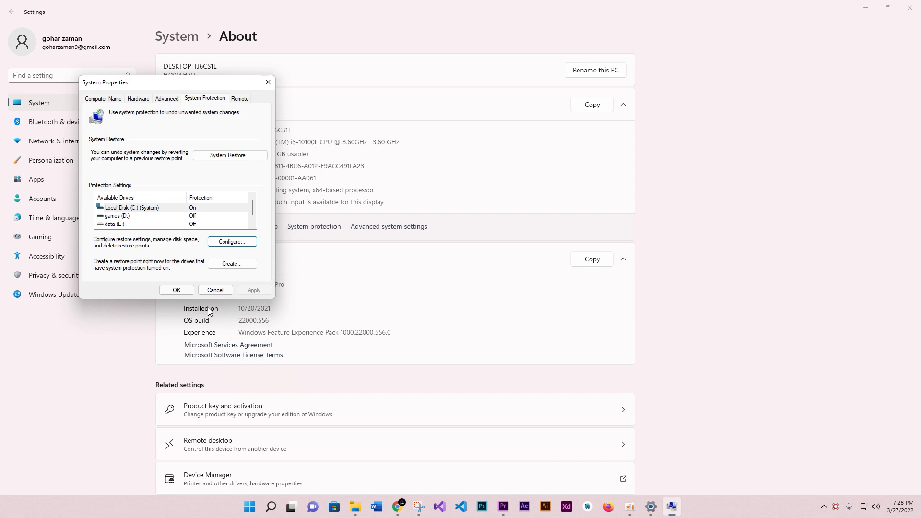
# Create a restore point named f4fix, then close the system settings and refresh the desktop.
pyautogui.click(223, 264)
pyautogui.write('f4fix')
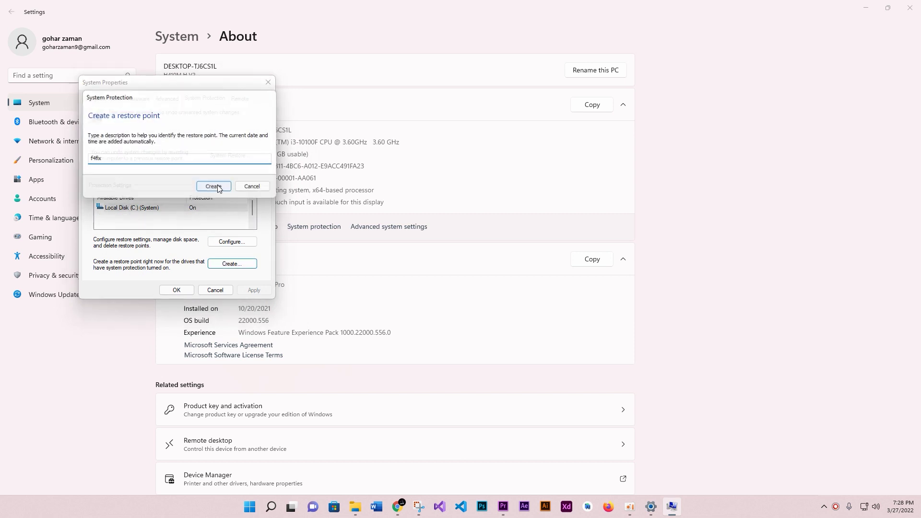
pyautogui.click(217, 186)
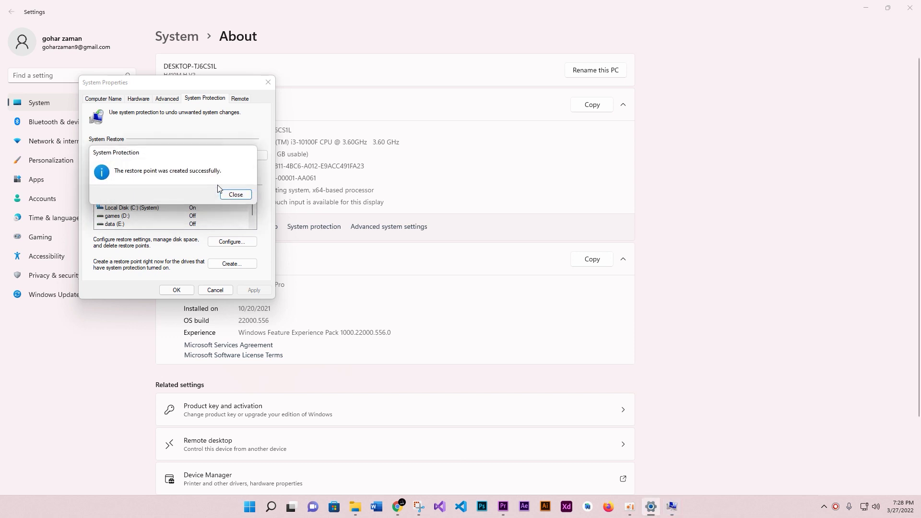
pyautogui.click(233, 194)
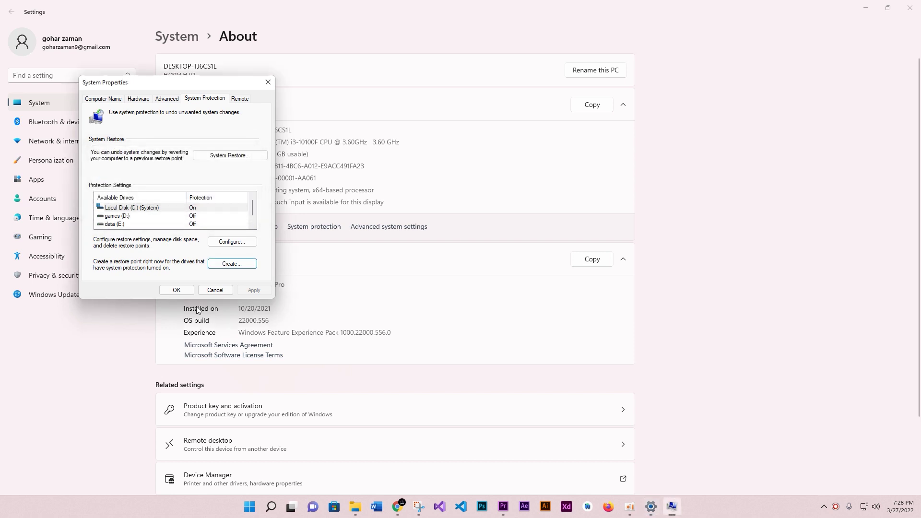
pyautogui.click(177, 290)
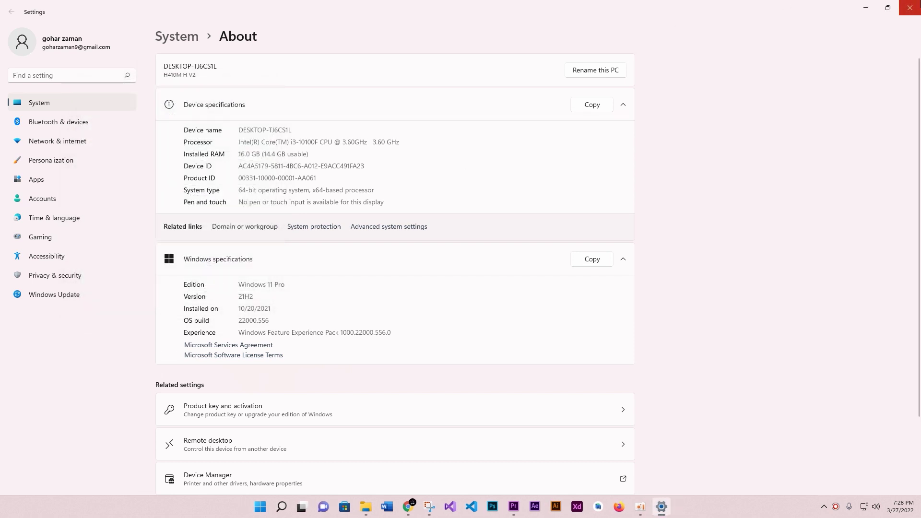
pyautogui.hotkey('alt', 'F4')
pyautogui.rightClick(476, 206)
pyautogui.click(540, 243)
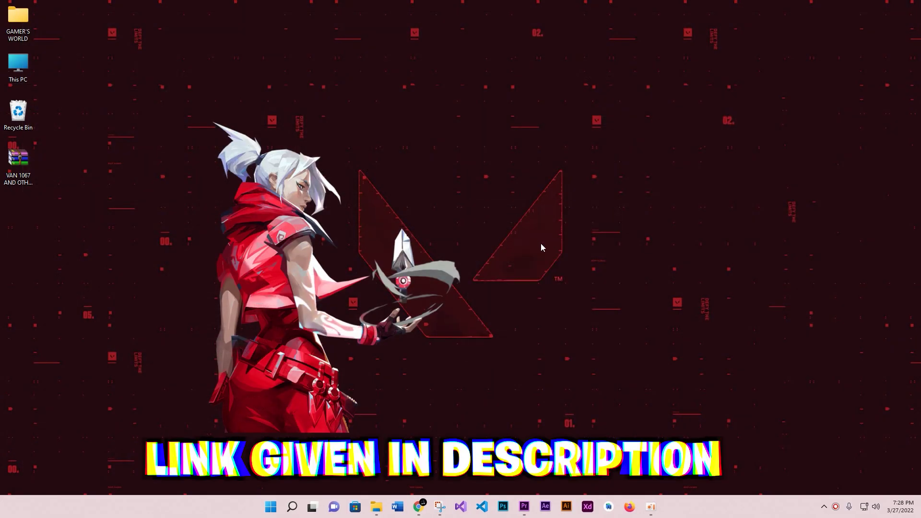
# Extract the folder from the VAN 1067 AND OTHER ERRORS FIX archive to the desktop and close the archive.
pyautogui.doubleClick(18, 161)
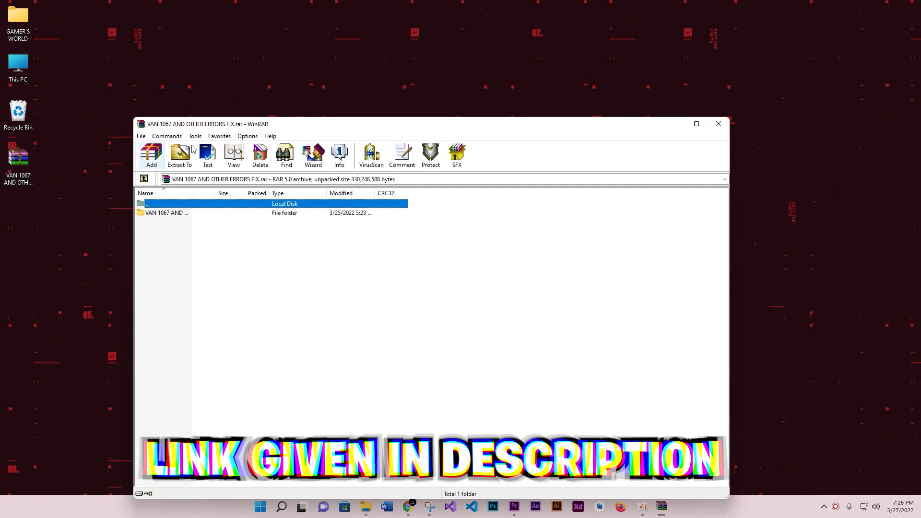
pyautogui.moveTo(211, 127); pyautogui.dragTo(336, 68)
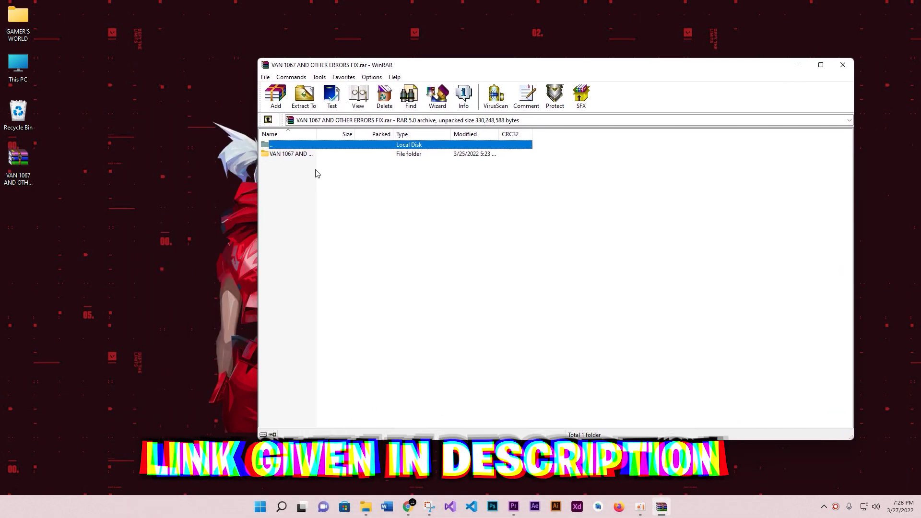
pyautogui.click(295, 155)
pyautogui.moveTo(294, 158); pyautogui.dragTo(177, 177)
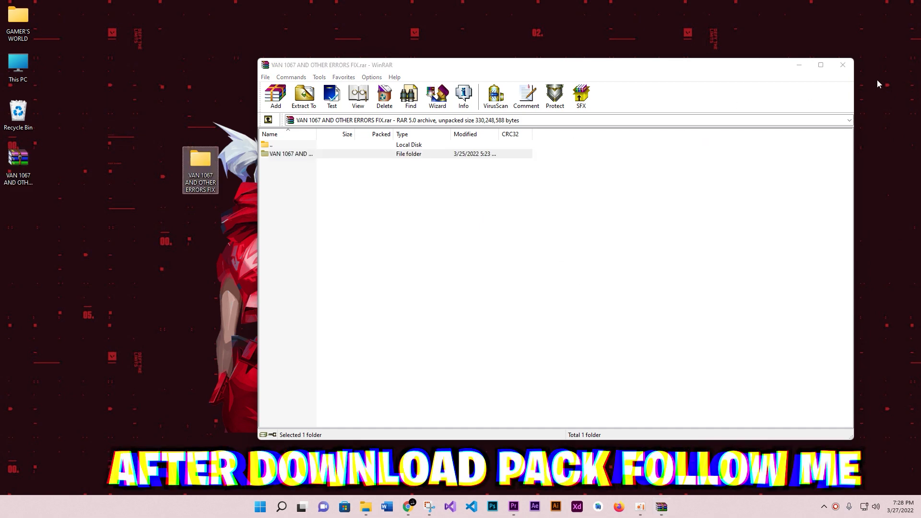
pyautogui.click(852, 70)
pyautogui.rightClick(441, 203)
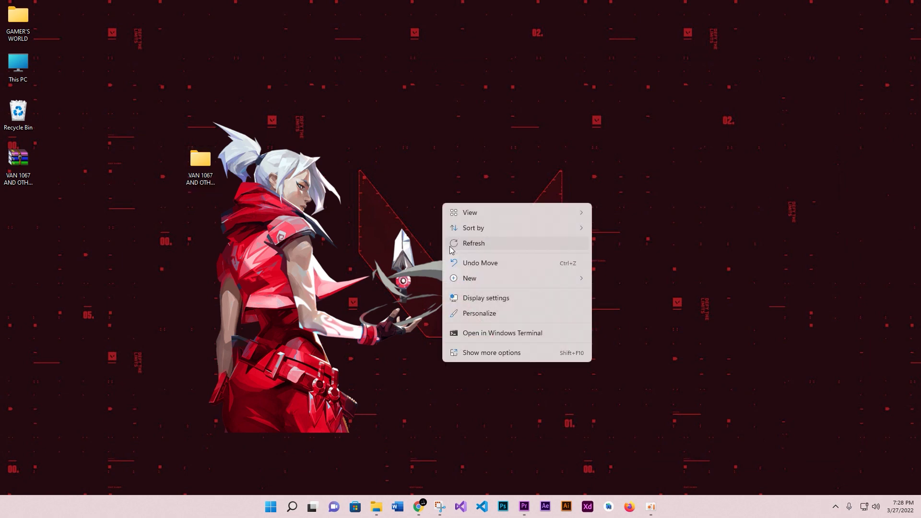
pyautogui.click(458, 247)
# Open the extracted VAN 1067 AND OTHER ERRORS FIX folder in a maximized window.
pyautogui.doubleClick(200, 160)
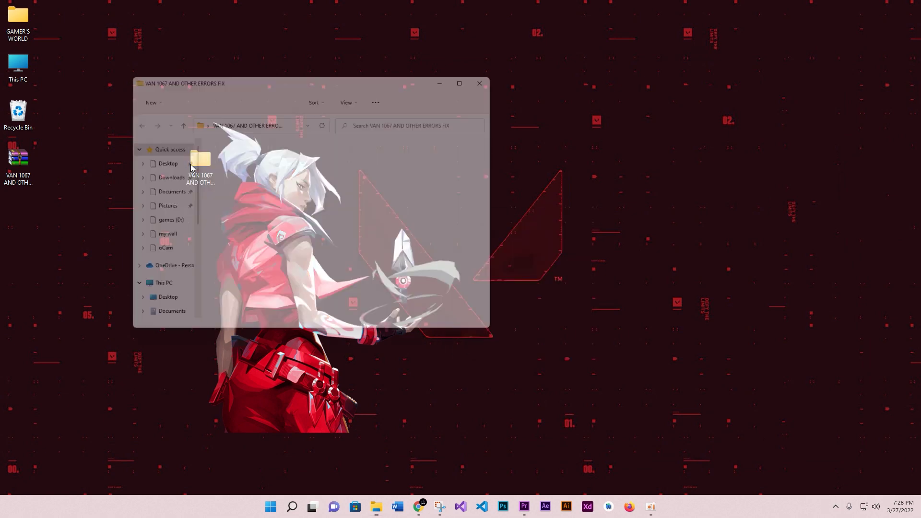
pyautogui.doubleClick(267, 81)
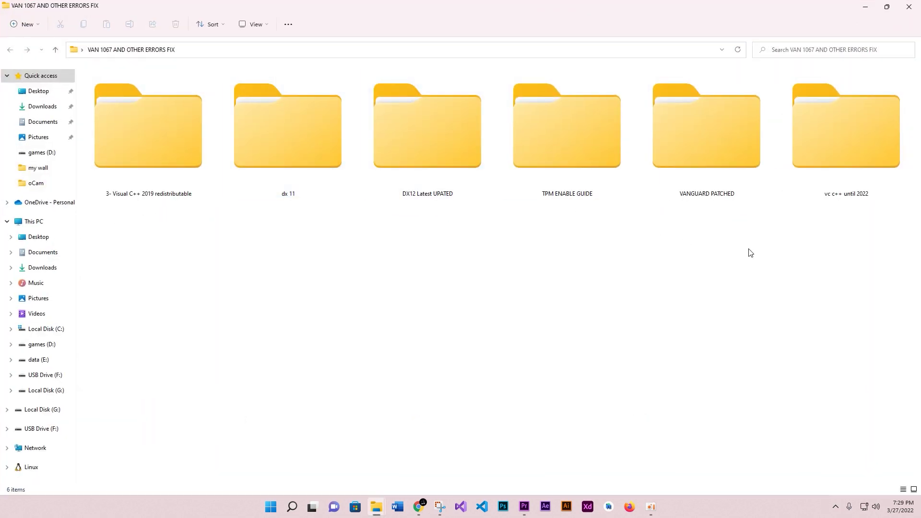
pyautogui.moveTo(861, 249); pyautogui.dragTo(104, 142)
pyautogui.click(283, 200)
# Run DXSETUP from the dx 11 folder, accept the licence agreement and complete the DirectX installation.
pyautogui.doubleClick(304, 176)
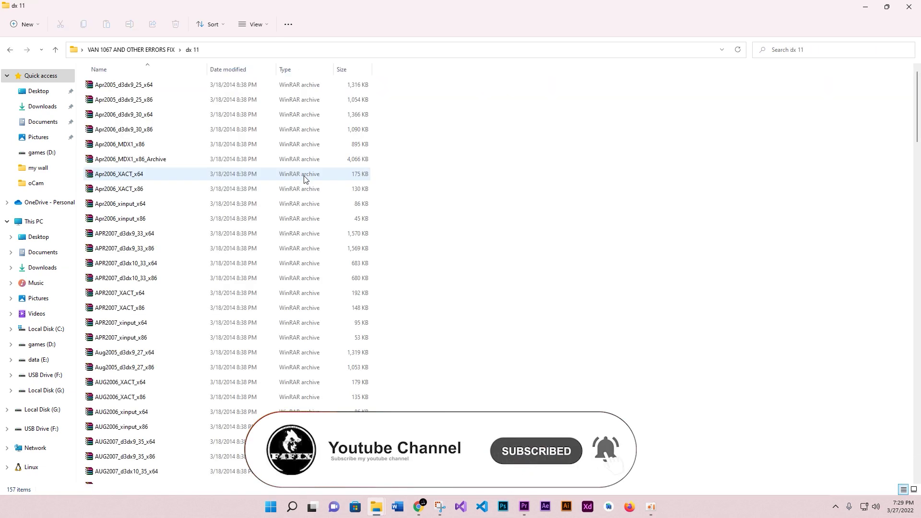
pyautogui.scroll(-8, 151, 115)
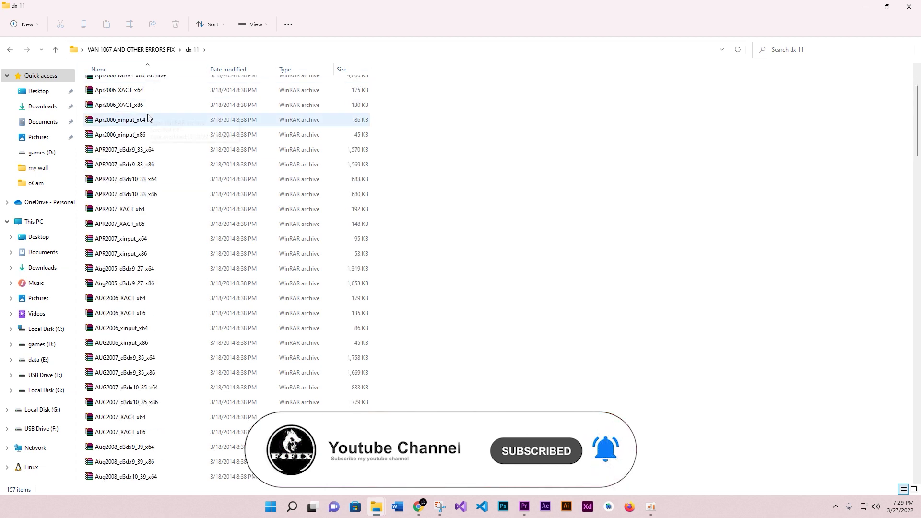
pyautogui.scroll(-7, 148, 127)
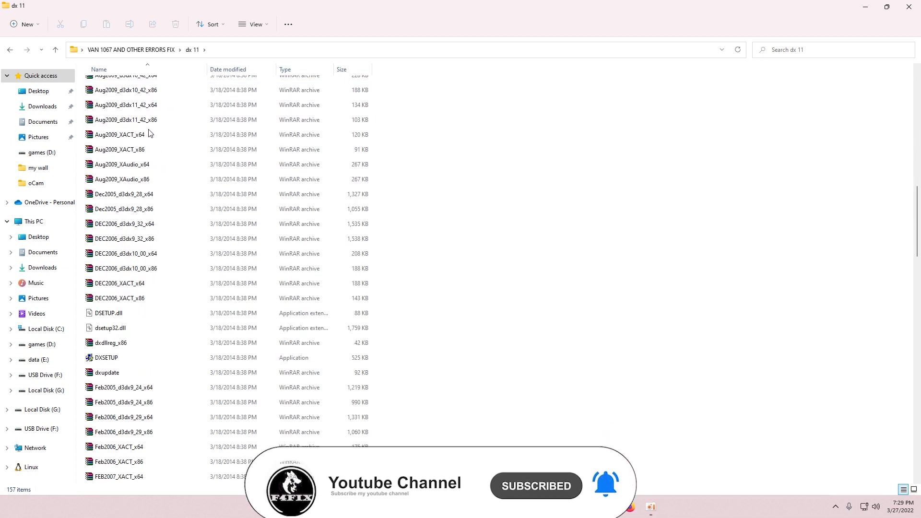
pyautogui.click(121, 359)
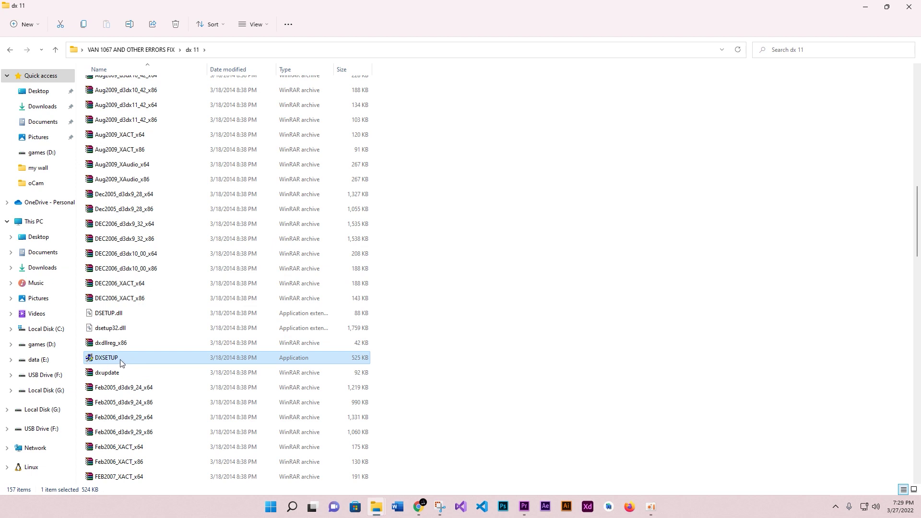
pyautogui.doubleClick(121, 364)
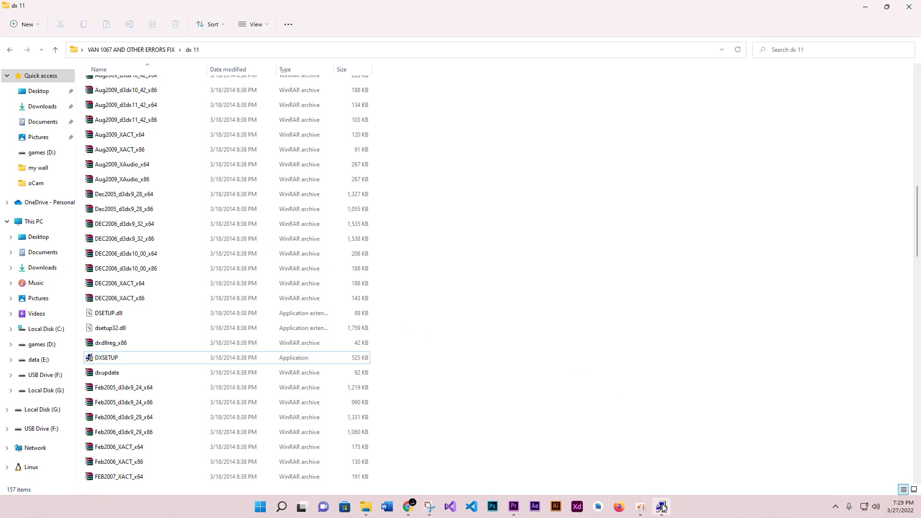
pyautogui.click(192, 239)
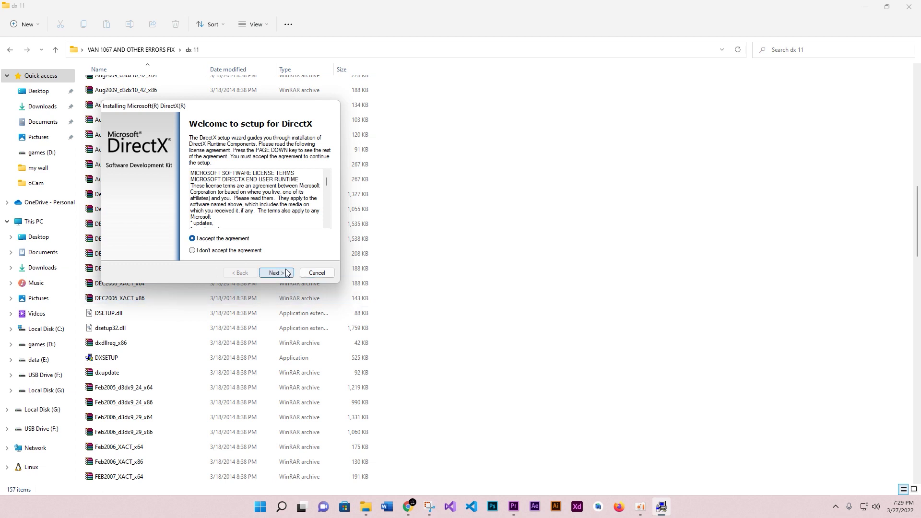
pyautogui.click(284, 273)
pyautogui.click(286, 273)
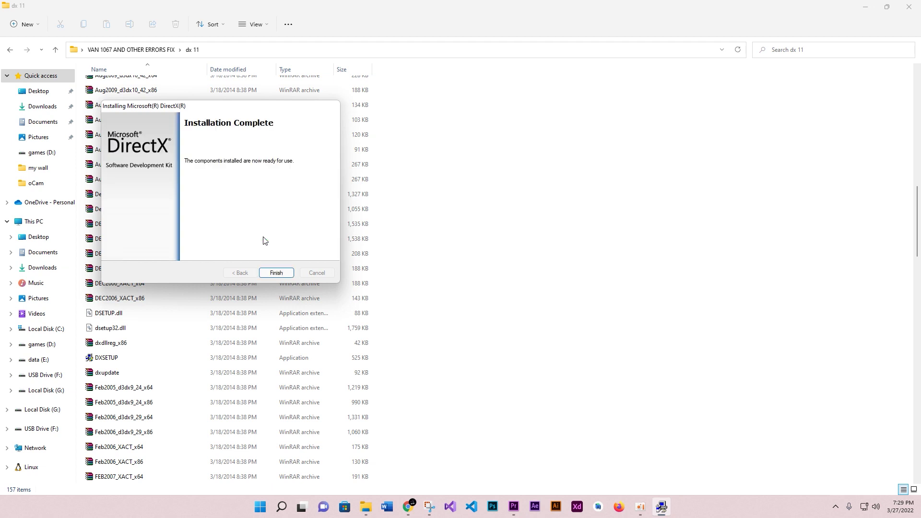
pyautogui.click(269, 272)
# Run dxwebsetup from the DX12 Latest UPATED folder, accept the agreement and complete the DirectX setup.
pyautogui.hotkey('alt', 'Up')
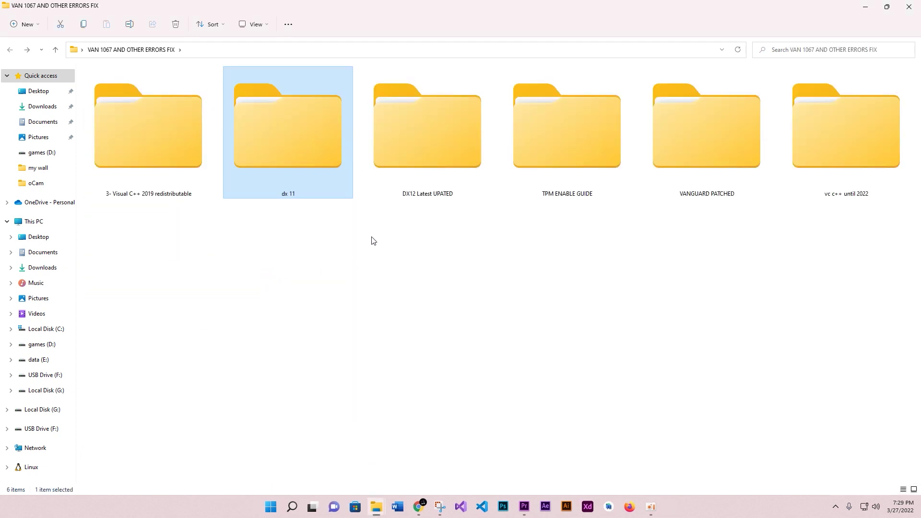
pyautogui.doubleClick(422, 192)
pyautogui.click(114, 86)
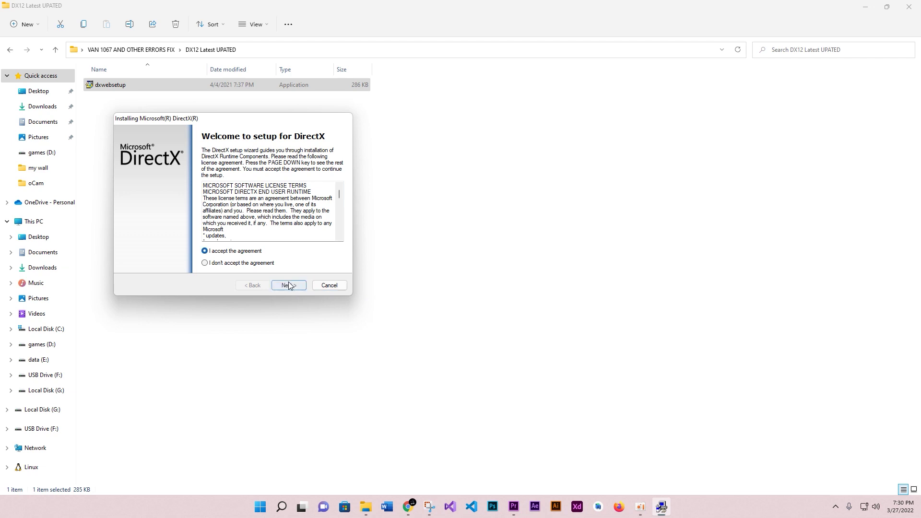
pyautogui.click(289, 285)
pyautogui.click(201, 222)
pyautogui.click(290, 285)
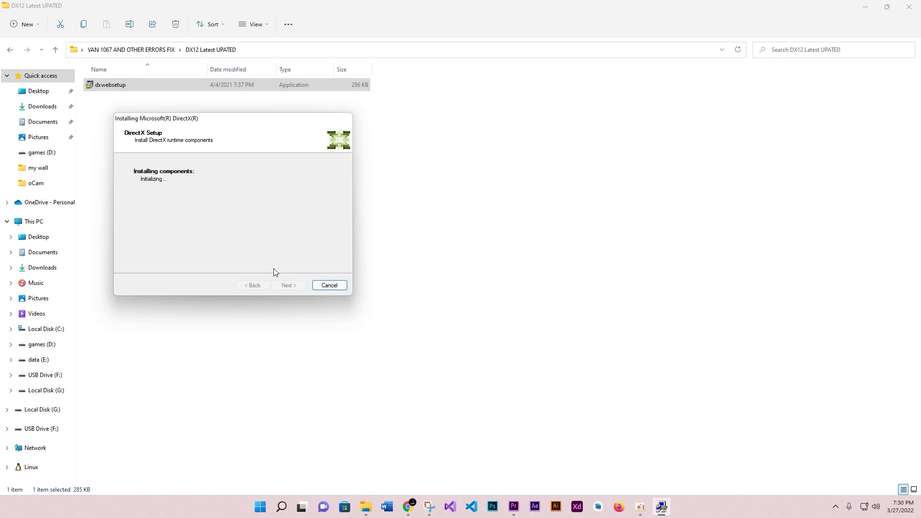
pyautogui.click(288, 285)
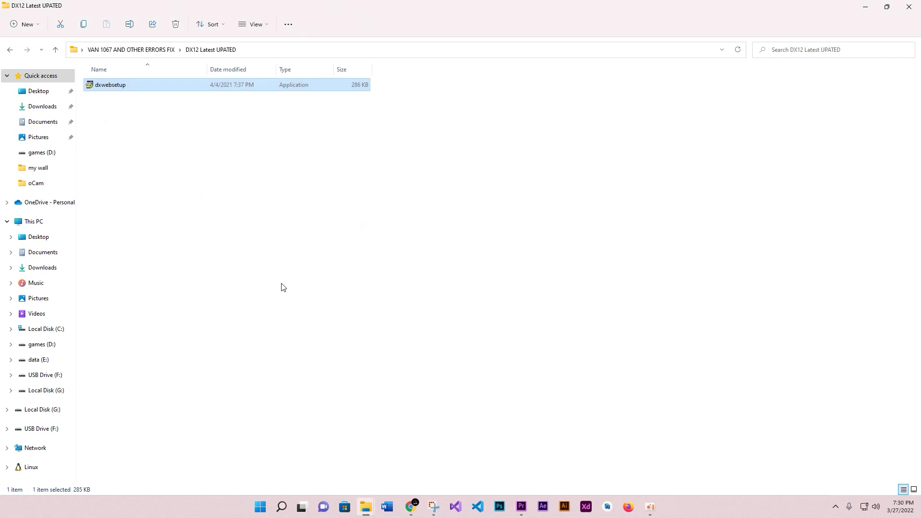
# Install the game with VALORENT (PATCHED) from the VANGUARD PATCHED folder and bring up the Riot Games sign-in window.
pyautogui.hotkey('alt', 'Up')
pyautogui.click(480, 301)
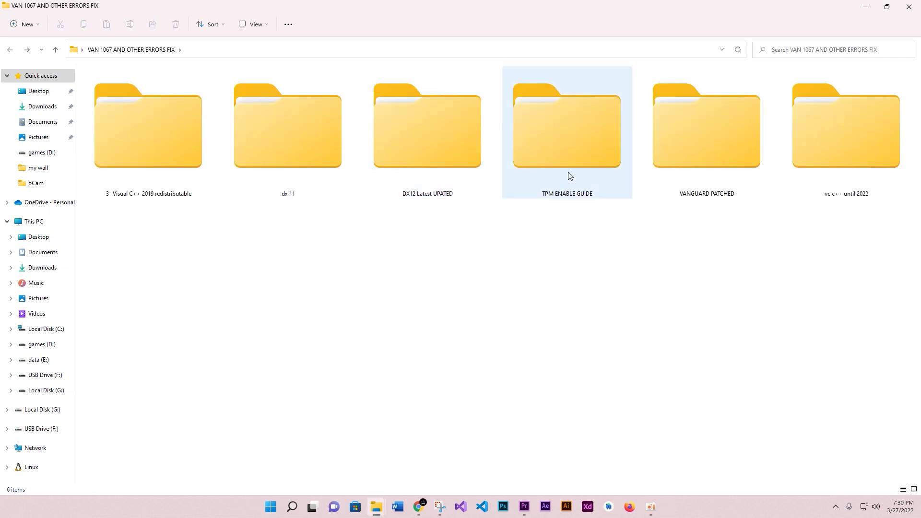
pyautogui.doubleClick(678, 172)
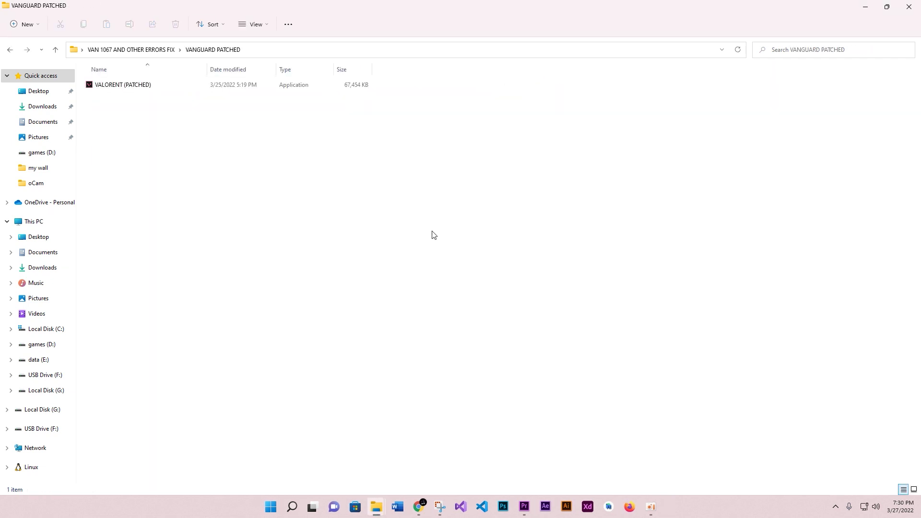
pyautogui.click(204, 86)
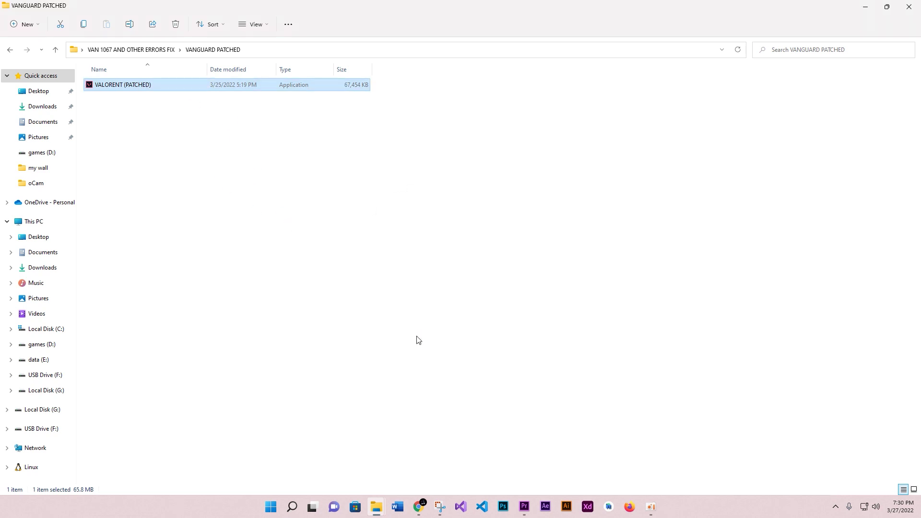
pyautogui.press('Return')
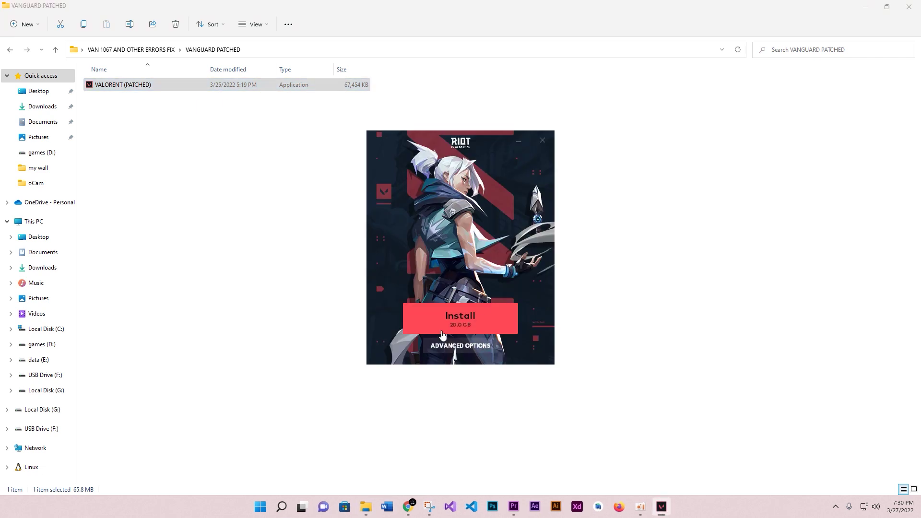
pyautogui.click(452, 333)
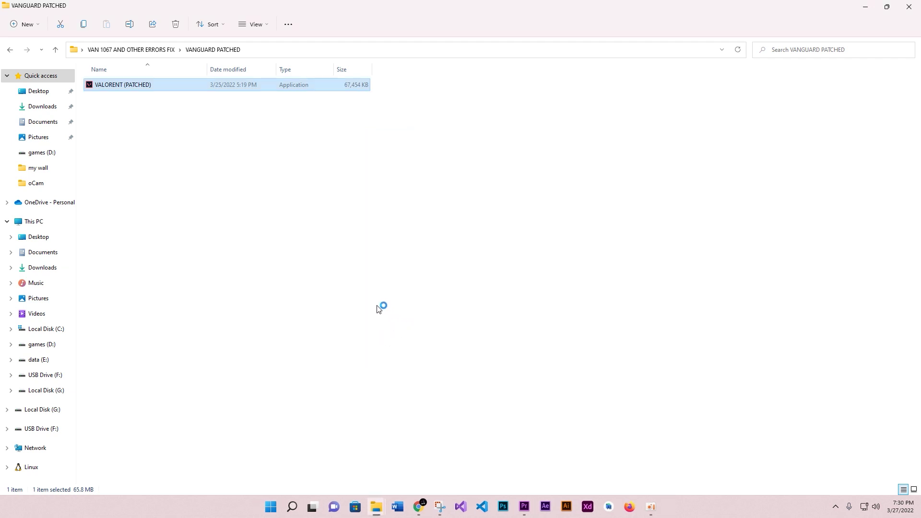
pyautogui.click(386, 273)
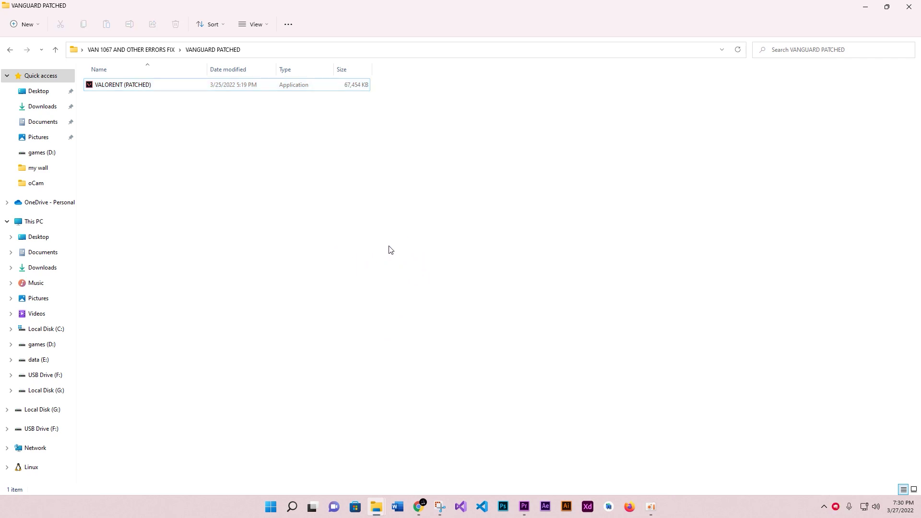
pyautogui.click(836, 507)
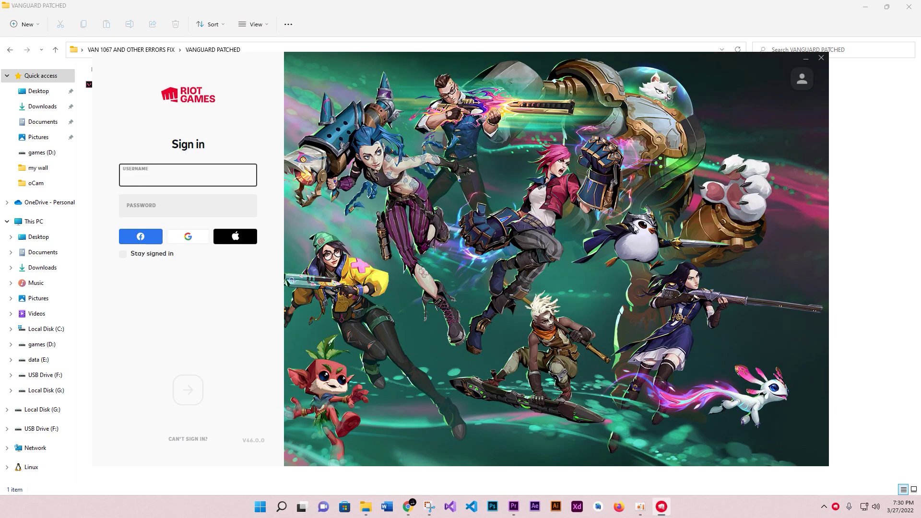
# Close the Riot Games sign-in window and return to the VAN 1067 AND OTHER ERRORS FIX folder.
pyautogui.click(821, 58)
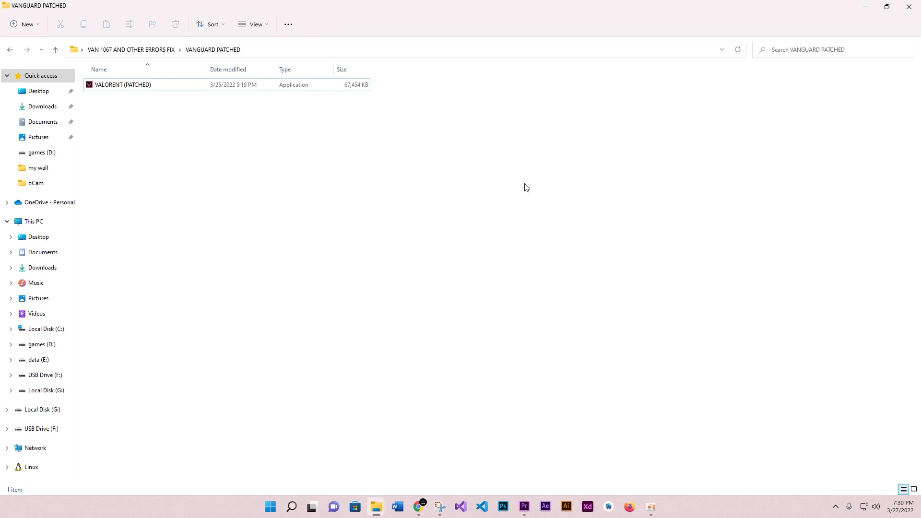
pyautogui.press('BackSpace')
pyautogui.click(551, 257)
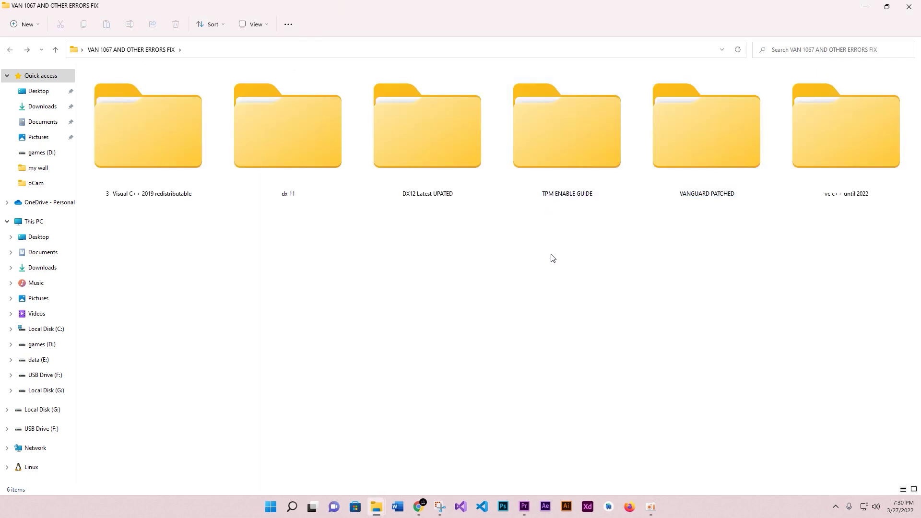
# Run the install_all batch file from the vc c++ until 2022 folder as administrator.
pyautogui.click(905, 151)
pyautogui.doubleClick(904, 151)
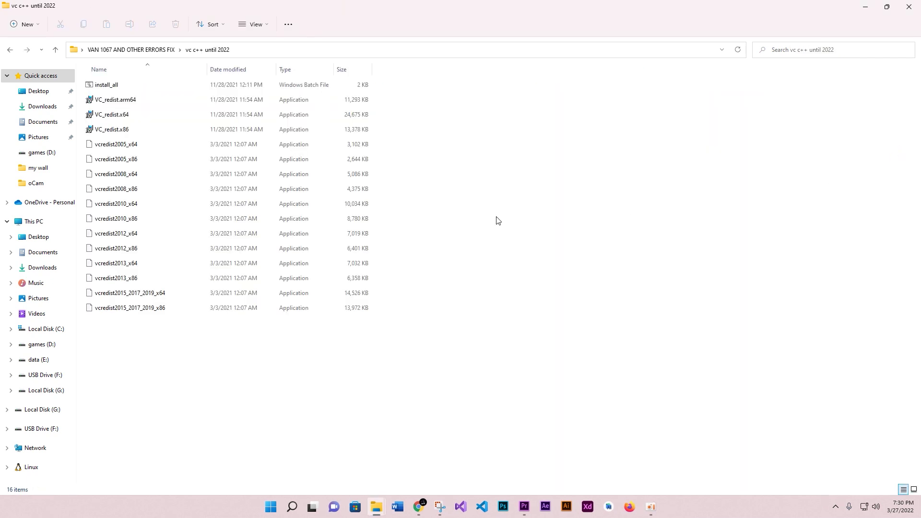
pyautogui.rightClick(162, 88)
pyautogui.click(153, 83)
pyautogui.rightClick(153, 84)
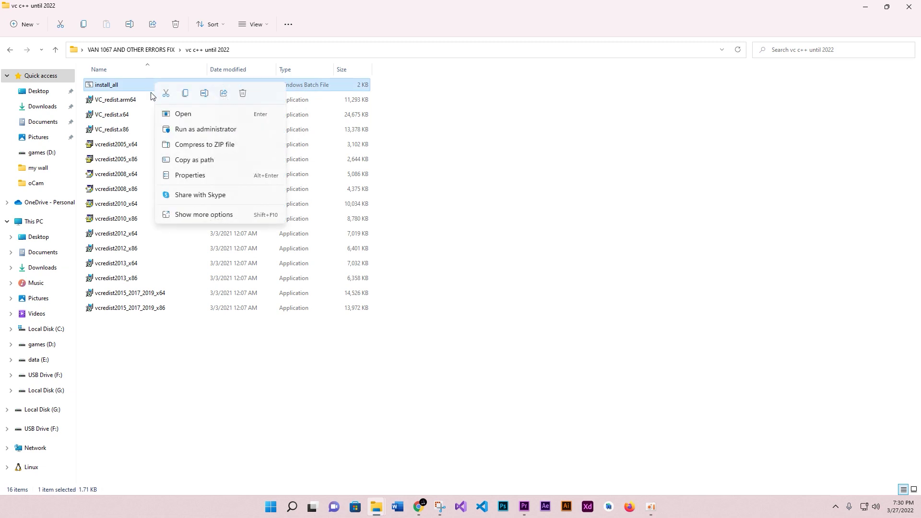
pyautogui.click(192, 128)
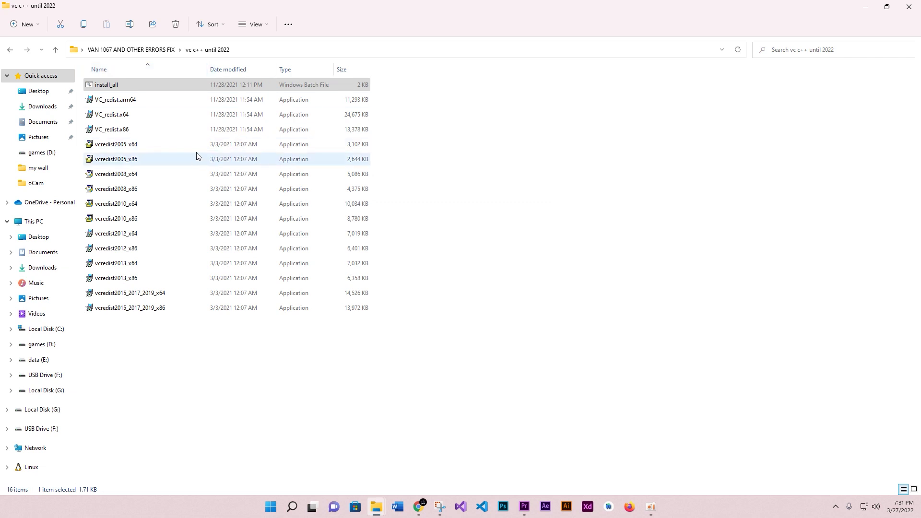
# Try to install VC_redist.x64 from the 3- Visual C++ 2019 redistributable folder as administrator, and close its setup.
pyautogui.hotkey('alt', 'Up')
pyautogui.click(423, 249)
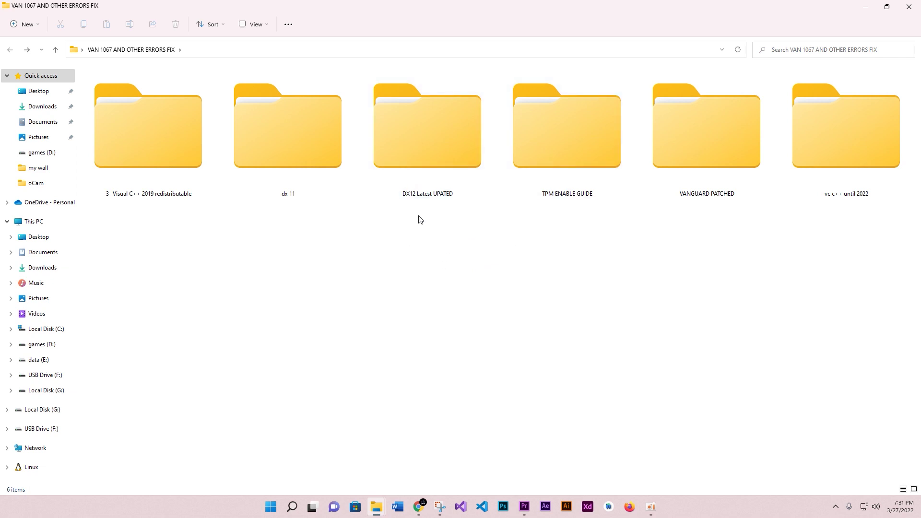
pyautogui.doubleClick(152, 183)
pyautogui.rightClick(106, 87)
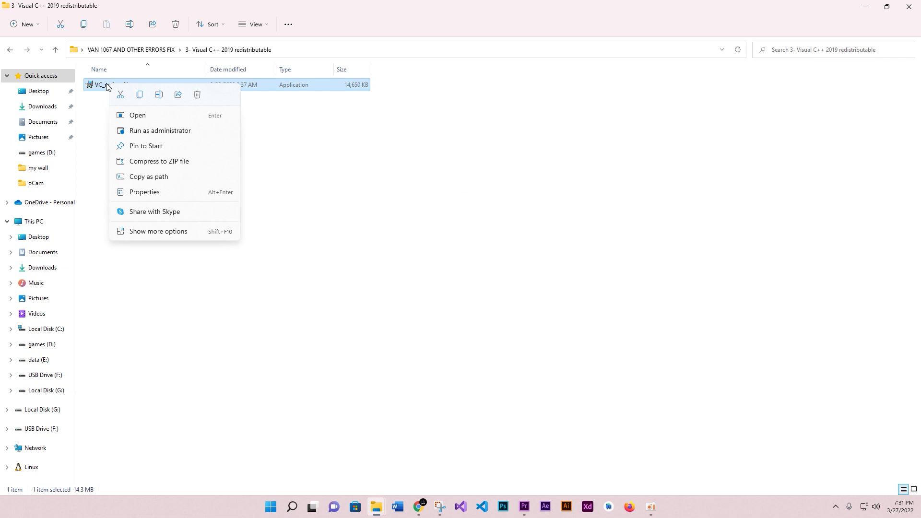
pyautogui.click(151, 131)
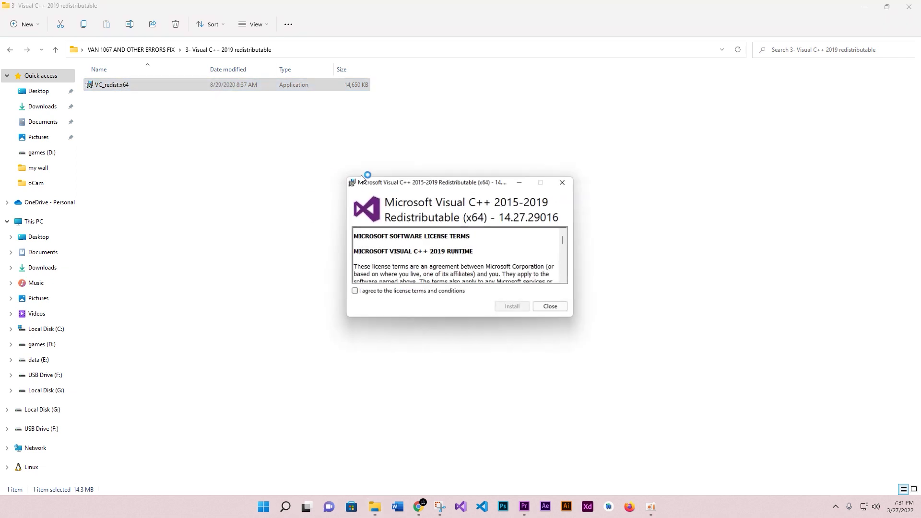
pyautogui.click(551, 307)
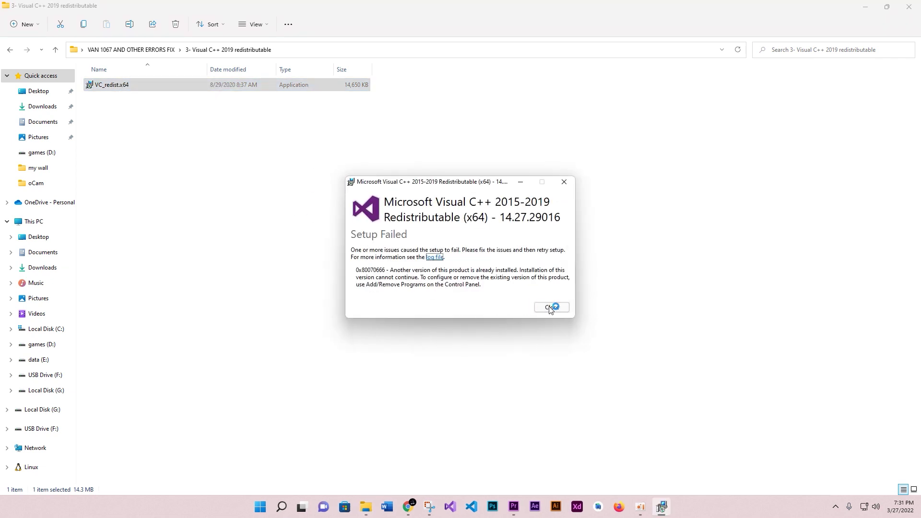
# Open the TPM ENABLE GUIDE folder inside VAN 1067 AND OTHER ERRORS FIX.
pyautogui.press('BackSpace')
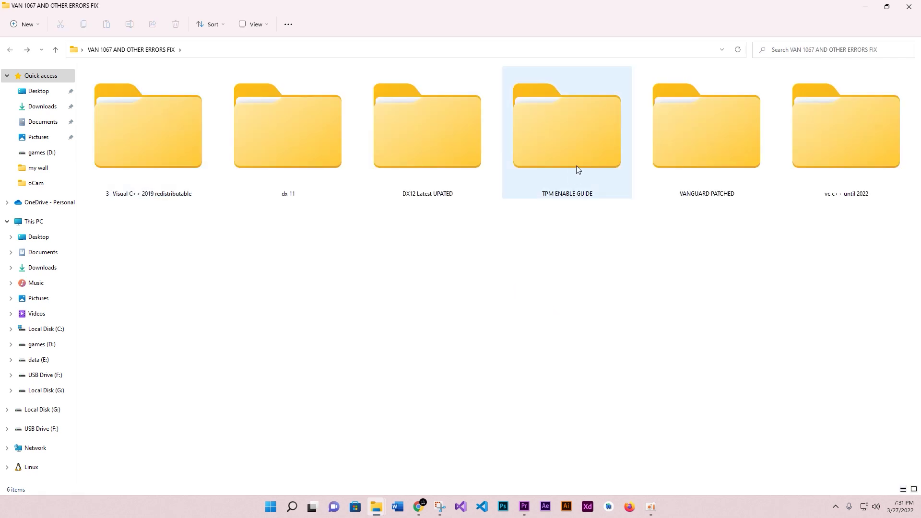
pyautogui.doubleClick(577, 166)
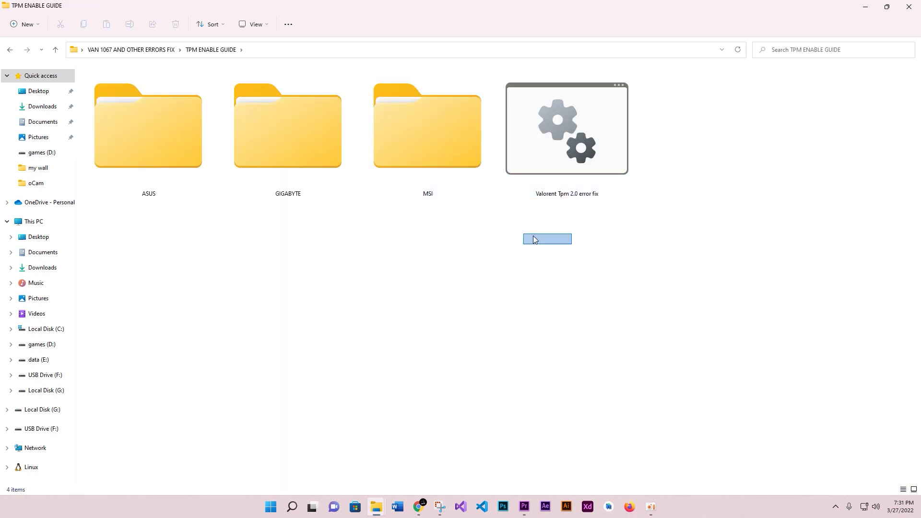
pyautogui.moveTo(533, 238); pyautogui.dragTo(178, 146)
pyautogui.click(402, 264)
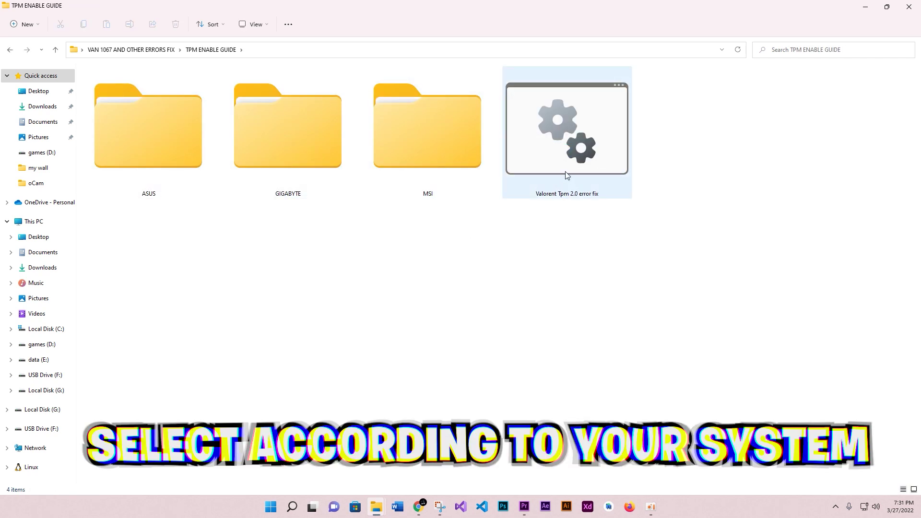
pyautogui.click(540, 180)
pyautogui.click(490, 273)
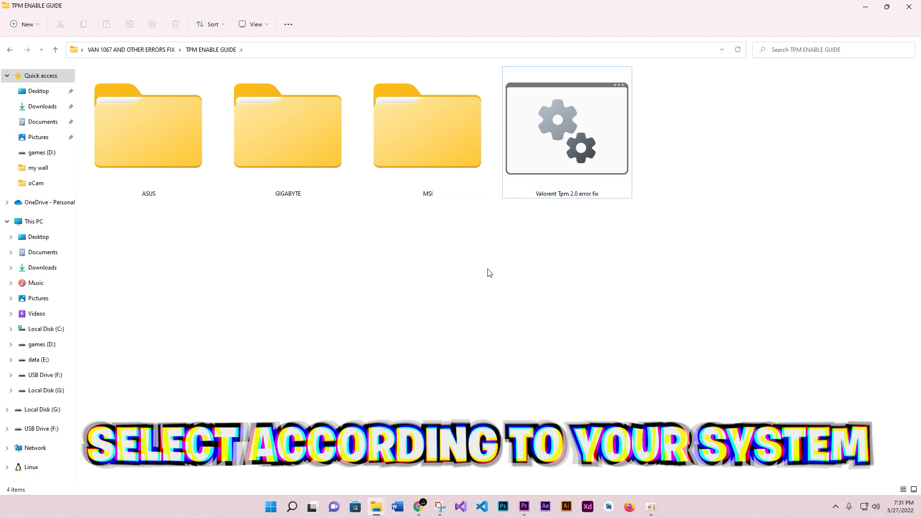
# View both BIOS screenshots in the ASUS folder for the TPM settings and close them.
pyautogui.click(174, 168)
pyautogui.doubleClick(173, 165)
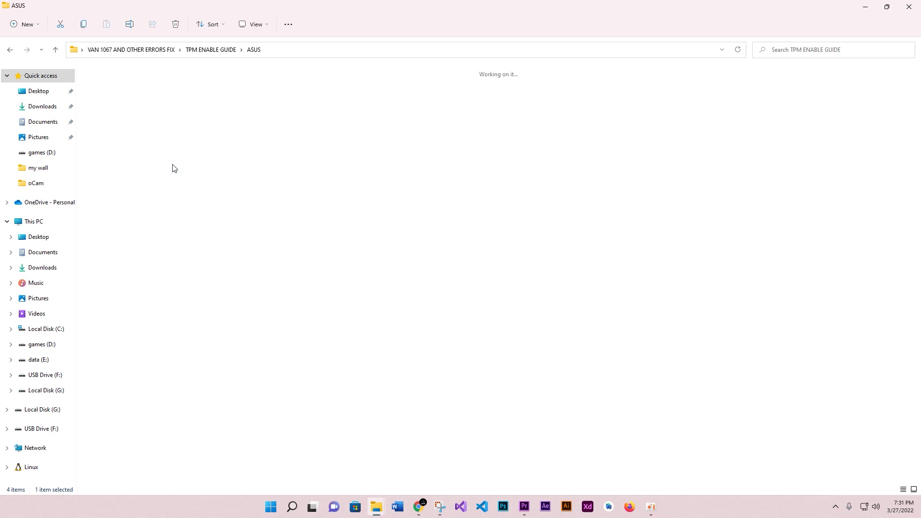
pyautogui.click(186, 152)
pyautogui.doubleClick(186, 151)
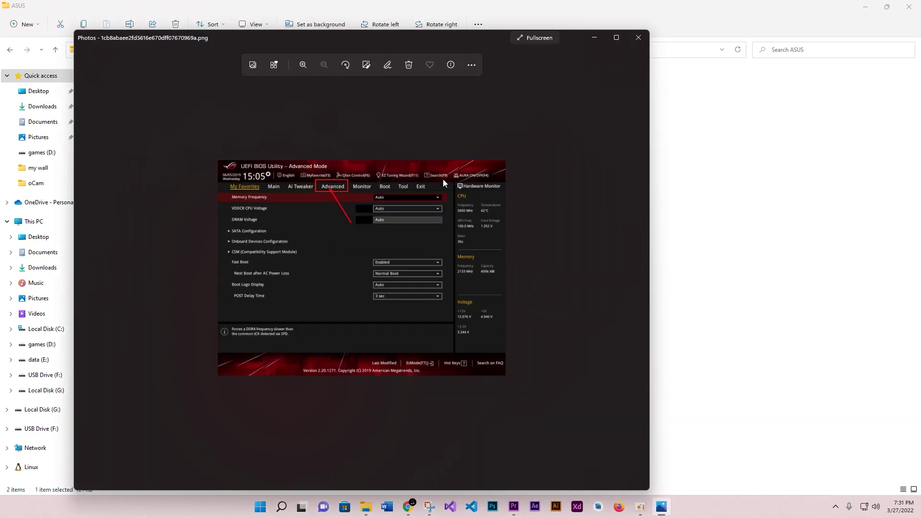
pyautogui.click(640, 43)
pyautogui.doubleClick(316, 163)
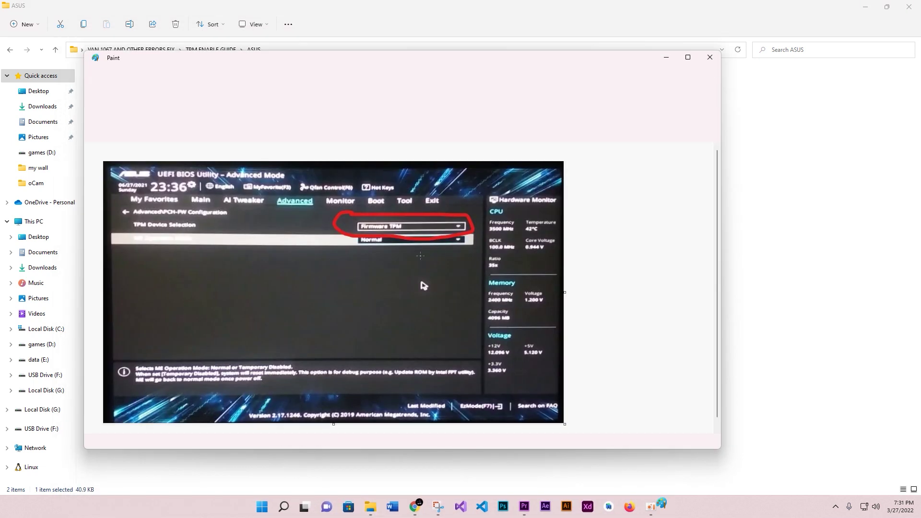
pyautogui.click(708, 58)
# View the three BIOS screenshots in the GIGABYTE folder for the TPM settings and close each one.
pyautogui.hotkey('alt', 'Up')
pyautogui.click(294, 181)
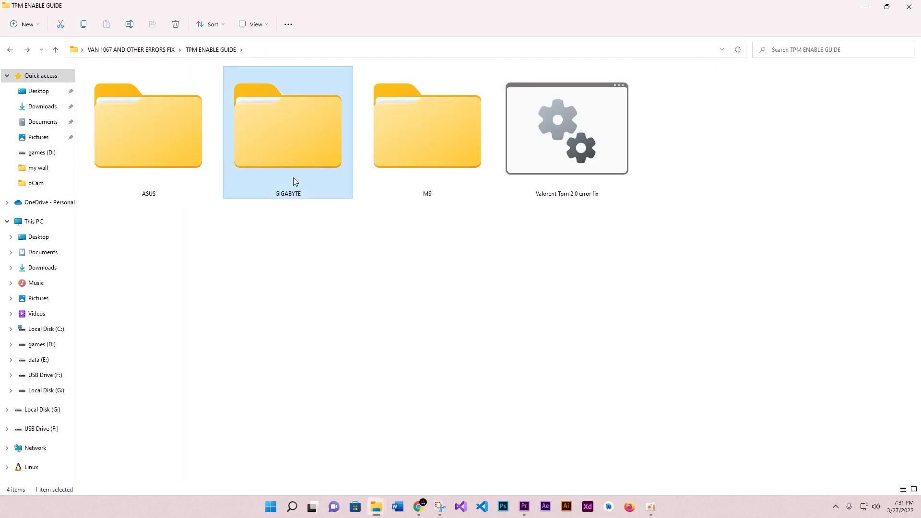
pyautogui.doubleClick(295, 182)
pyautogui.click(158, 161)
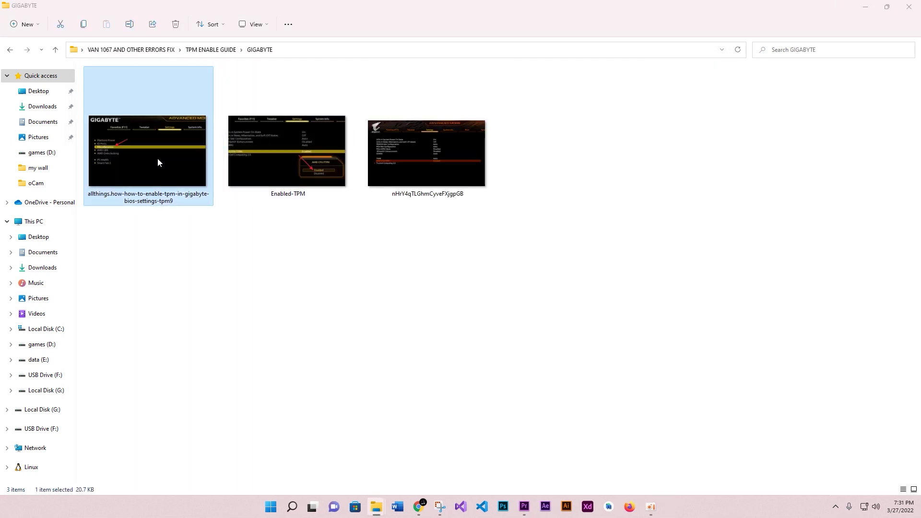
pyautogui.doubleClick(158, 158)
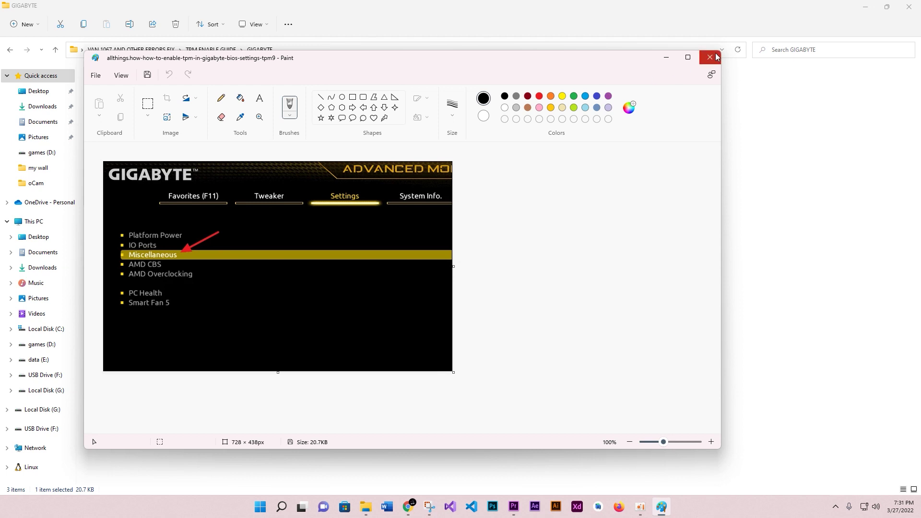
pyautogui.click(717, 57)
pyautogui.click(298, 161)
pyautogui.doubleClick(298, 160)
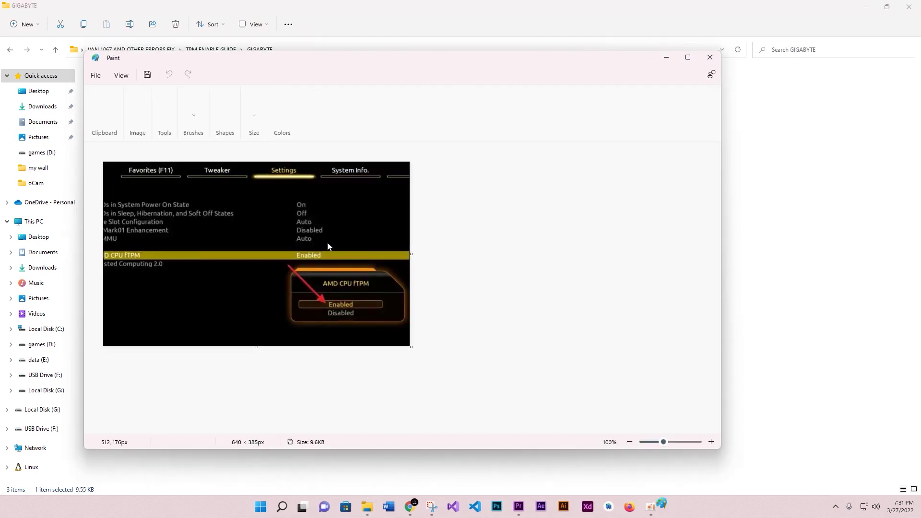
pyautogui.click(710, 58)
pyautogui.doubleClick(405, 155)
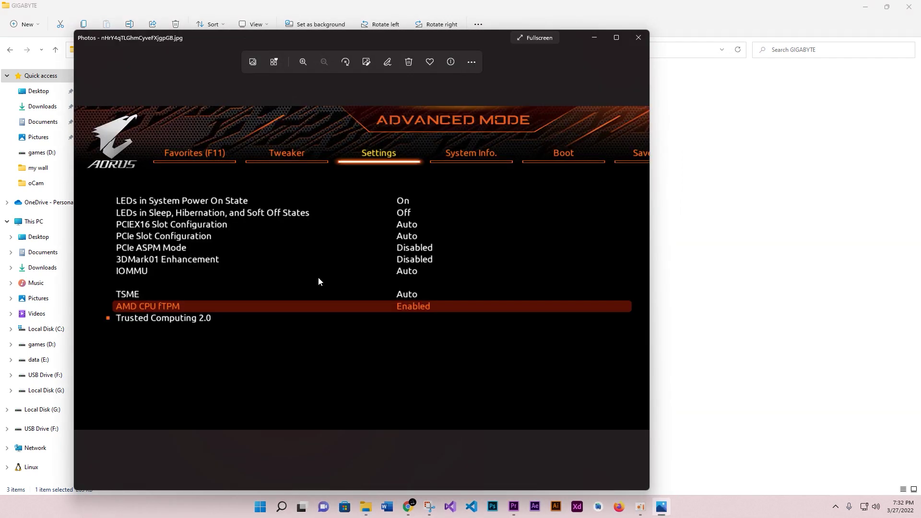
pyautogui.click(638, 37)
# View the enable-tpm-20210706-3 screenshot in the MSI folder and close it.
pyautogui.hotkey('alt', 'Up')
pyautogui.doubleClick(413, 160)
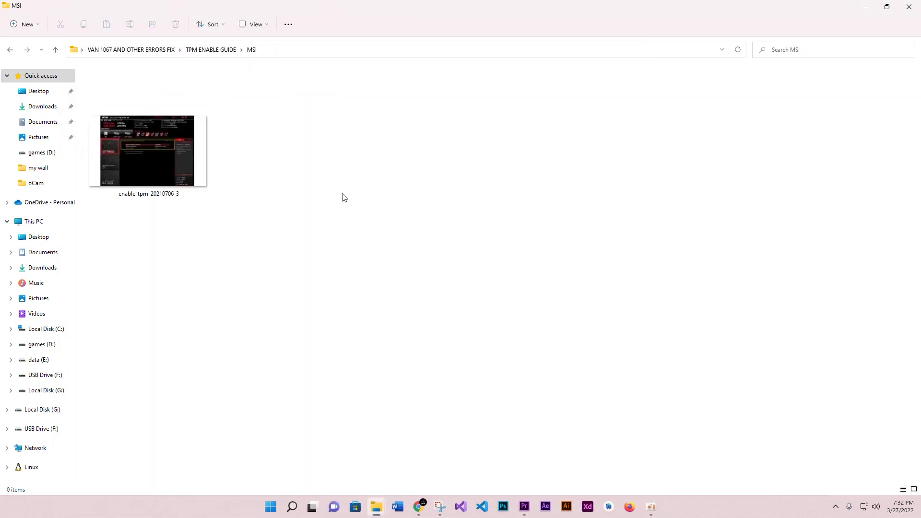
pyautogui.doubleClick(174, 160)
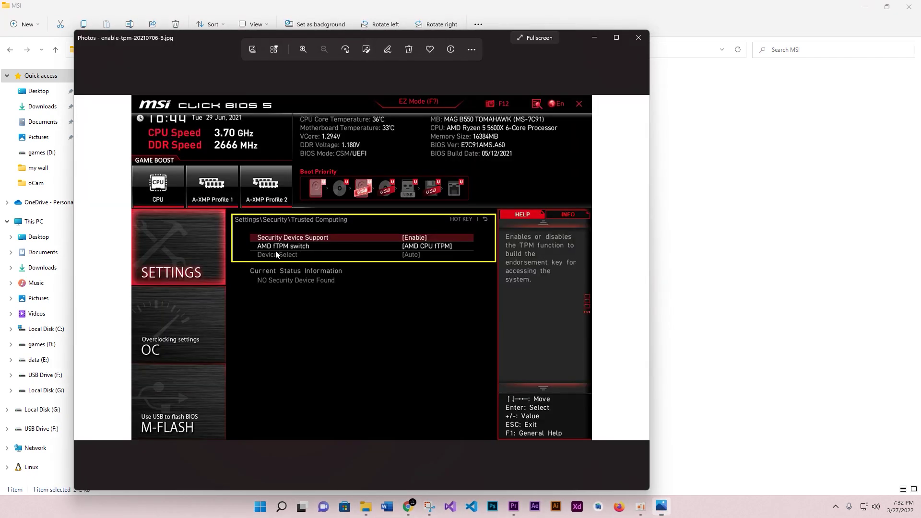
pyautogui.click(638, 38)
# Run Valorent Tpm 2.0 error fix from the TPM ENABLE GUIDE folder as administrator and choose option 1, Enable TPM 2.0.
pyautogui.hotkey('alt', 'Up')
pyautogui.click(566, 165)
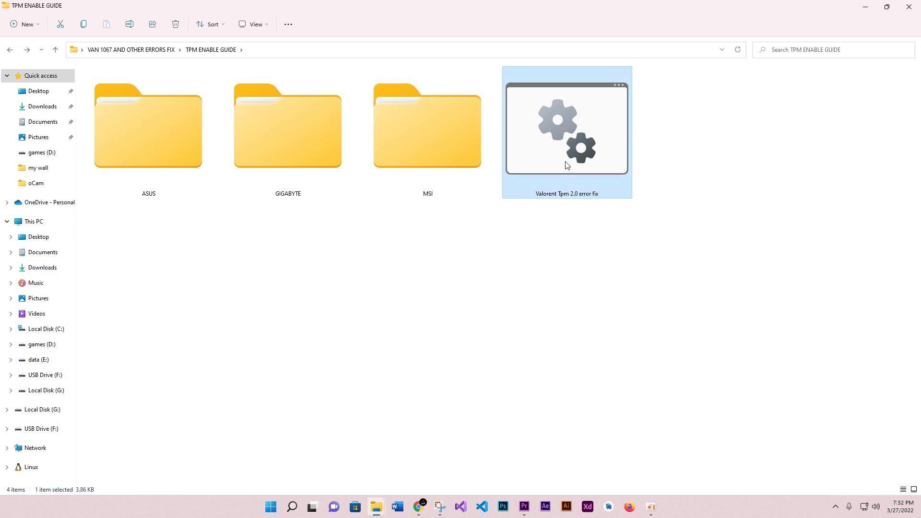
pyautogui.rightClick(566, 165)
pyautogui.click(603, 210)
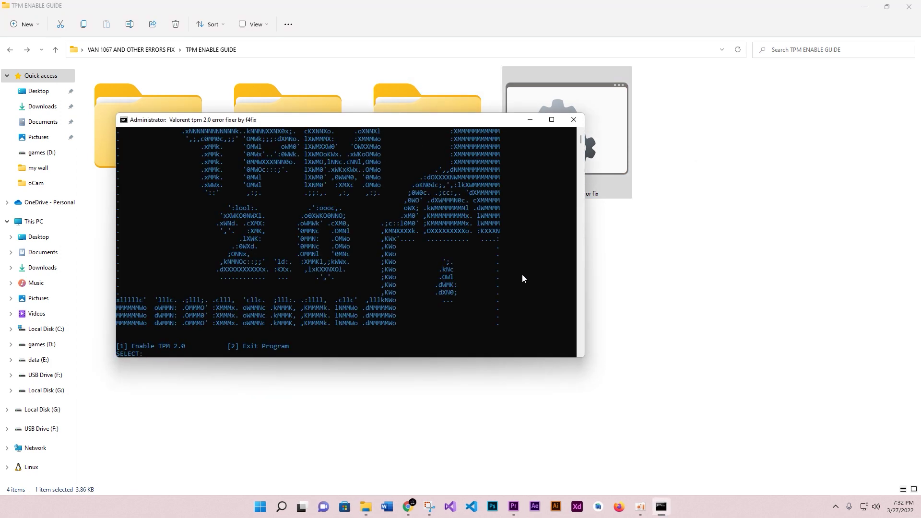
pyautogui.scroll(-2, 497, 259)
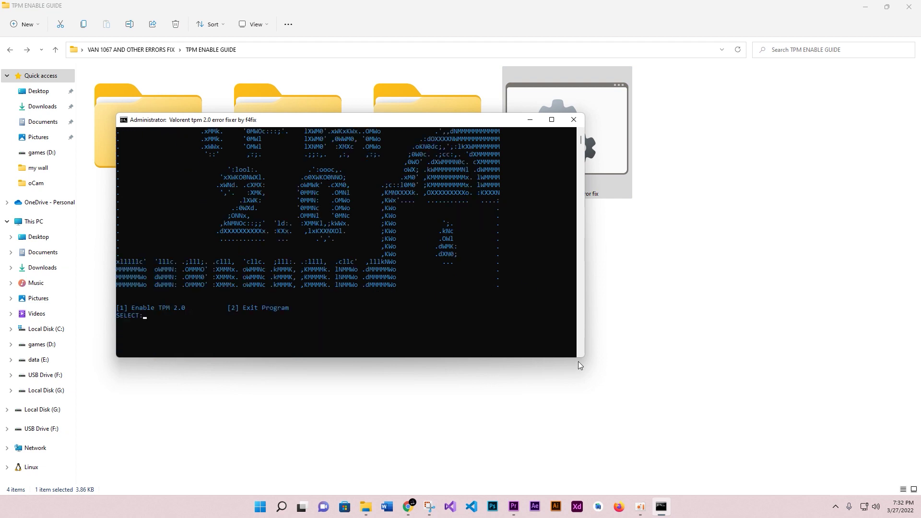
pyautogui.moveTo(583, 359); pyautogui.dragTo(624, 413)
pyautogui.scroll(-5, 292, 309)
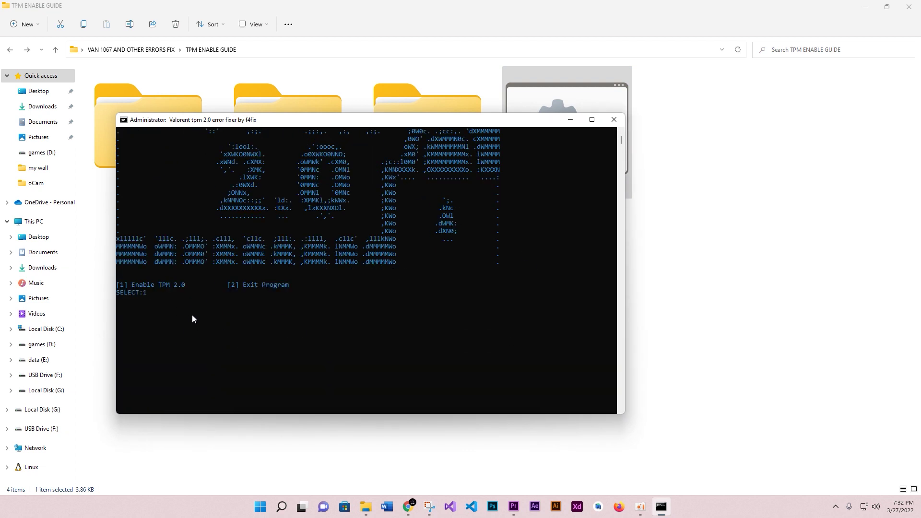
pyautogui.press('Return')
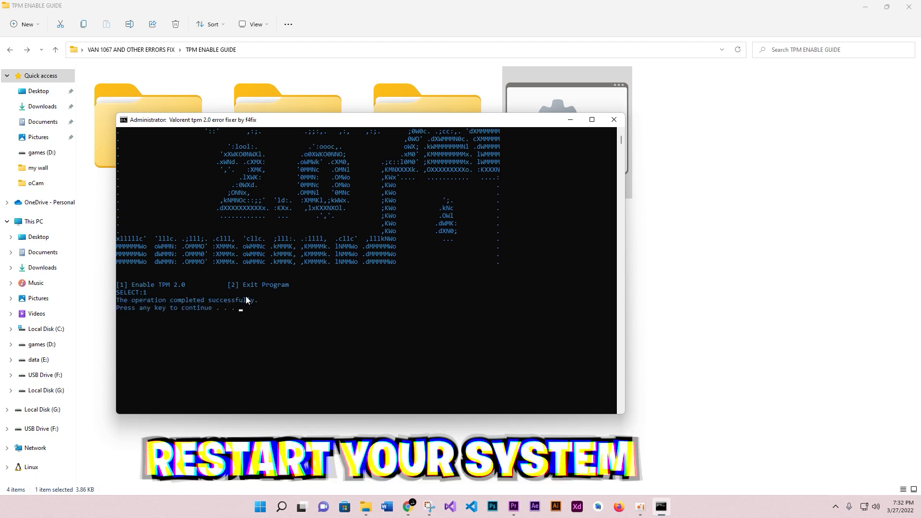
pyautogui.moveTo(258, 300); pyautogui.dragTo(116, 302)
pyautogui.hotkey('ctrl', 'c')
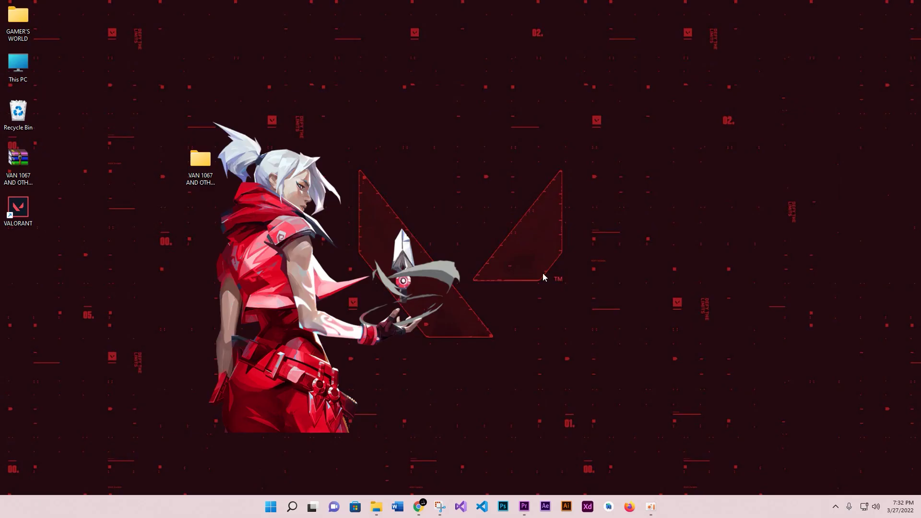
pyautogui.rightClick(423, 272)
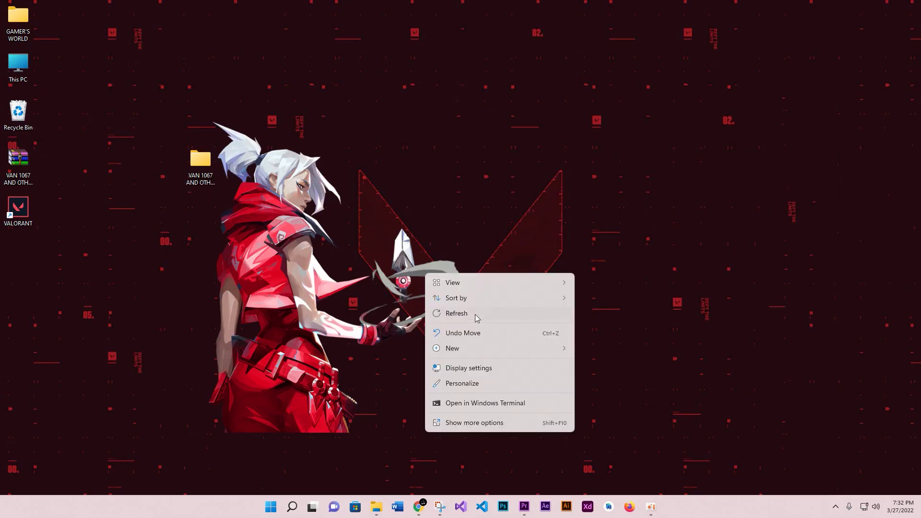
pyautogui.click(475, 315)
# Search Windows for "sys", open System Information, check the Secure Boot State entry and close the window.
pyautogui.click(293, 507)
pyautogui.write('s')
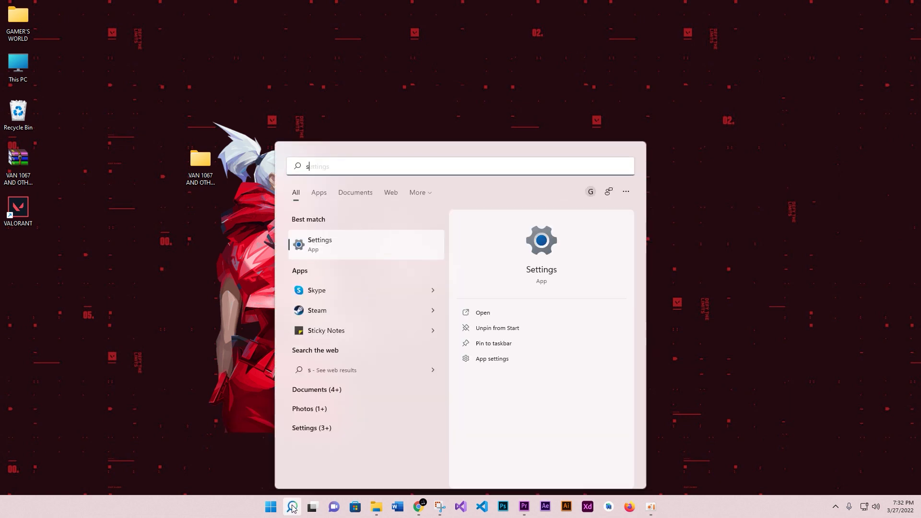
pyautogui.write('ys')
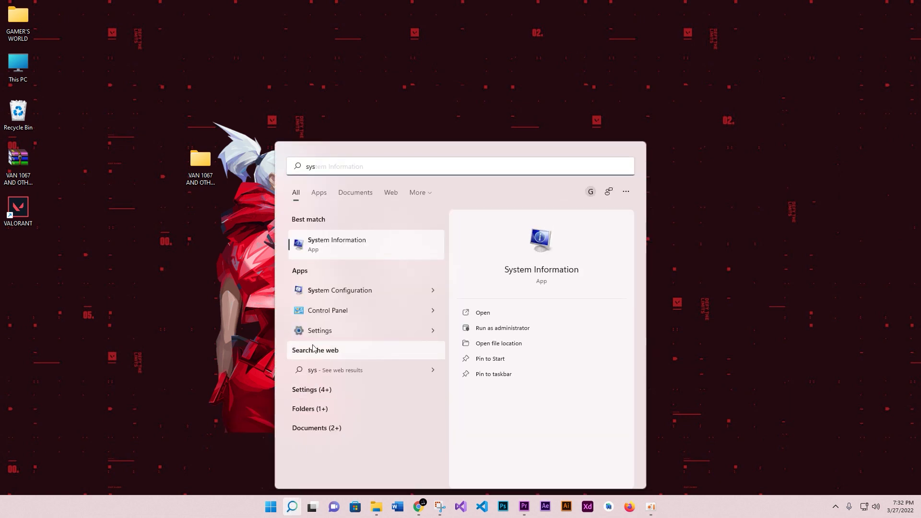
pyautogui.click(336, 243)
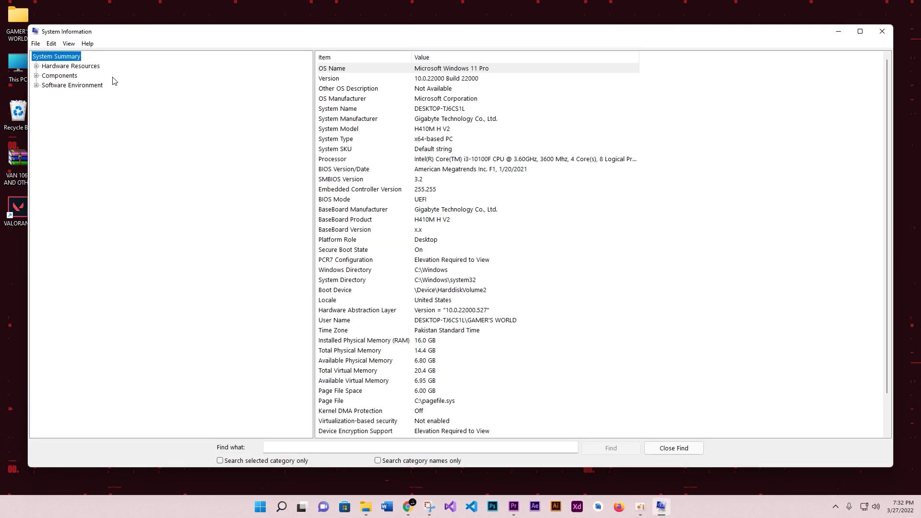
pyautogui.scroll(-1, 394, 167)
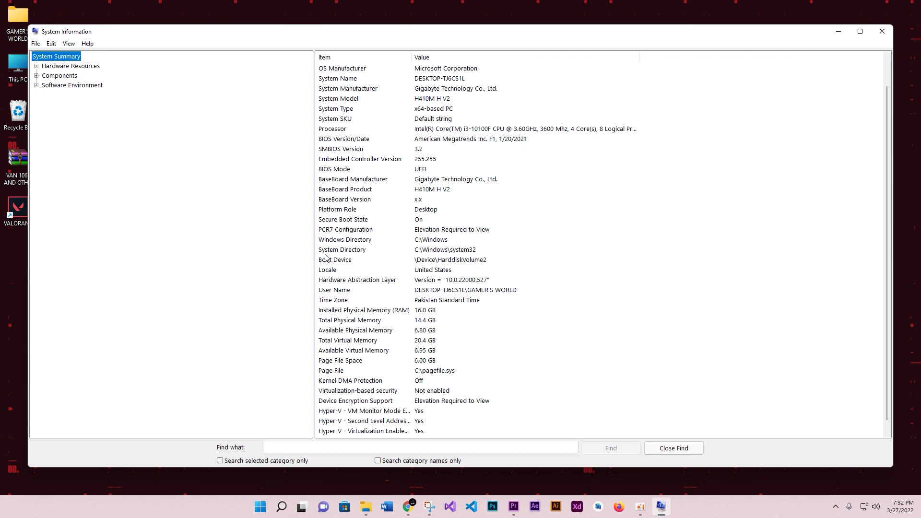
pyautogui.click(420, 223)
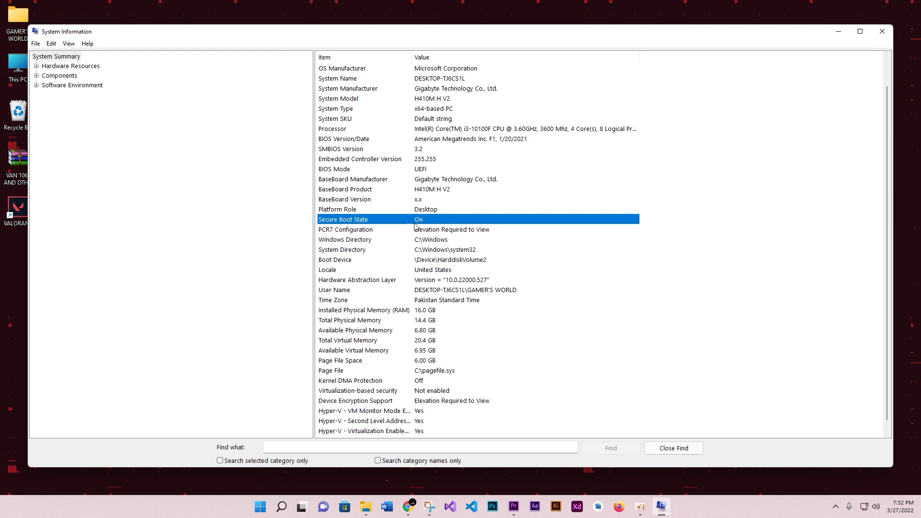
pyautogui.click(882, 32)
pyautogui.rightClick(645, 125)
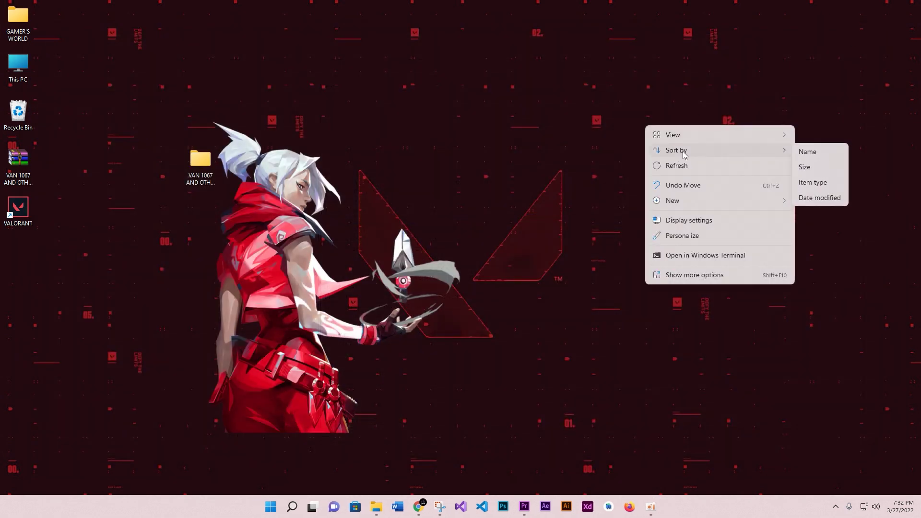
pyautogui.click(683, 164)
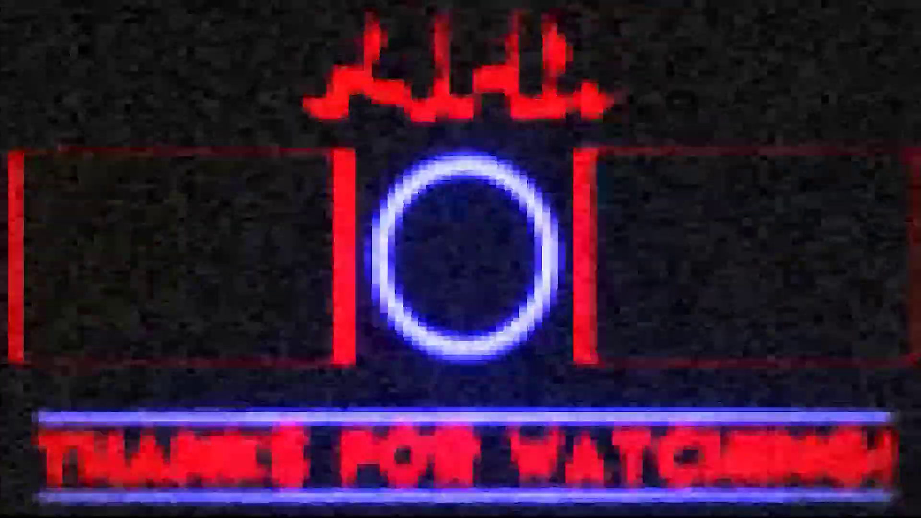